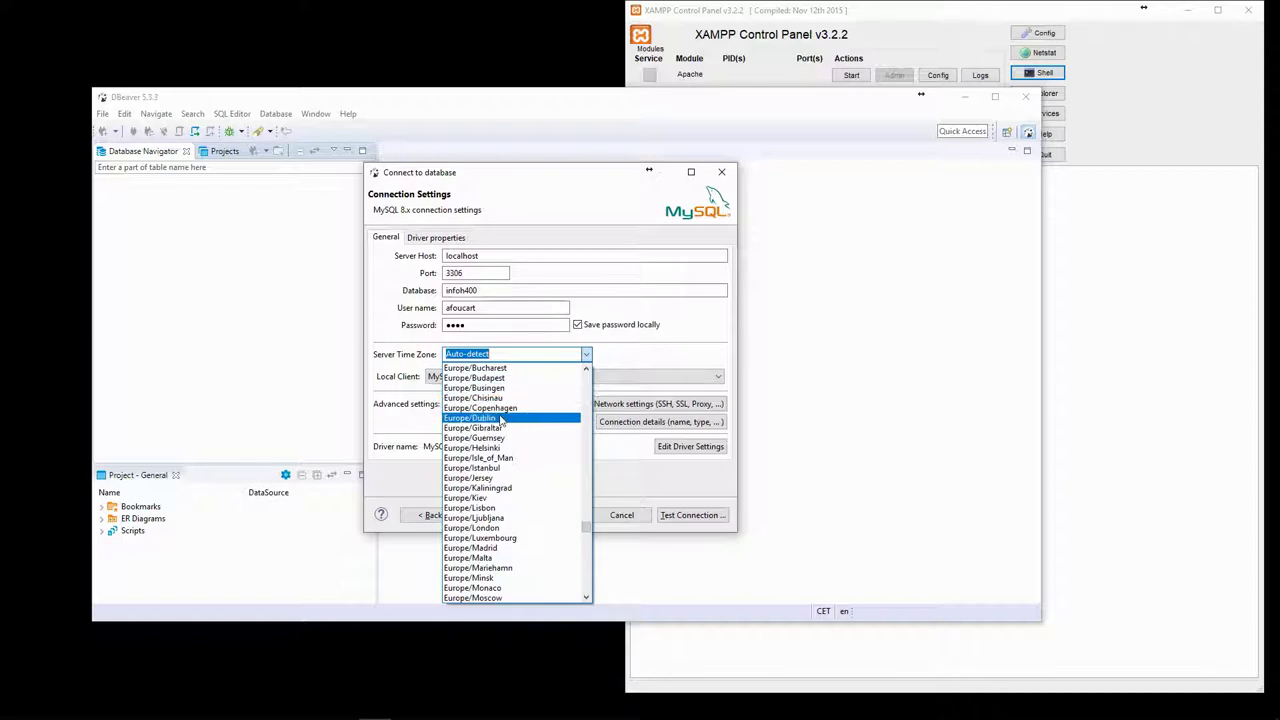
Step: Set the server time zone to Europe/Brussels and finish creating the MySQL connection to infoh400
{"action": "left_click", "coordinate": [498, 389]}
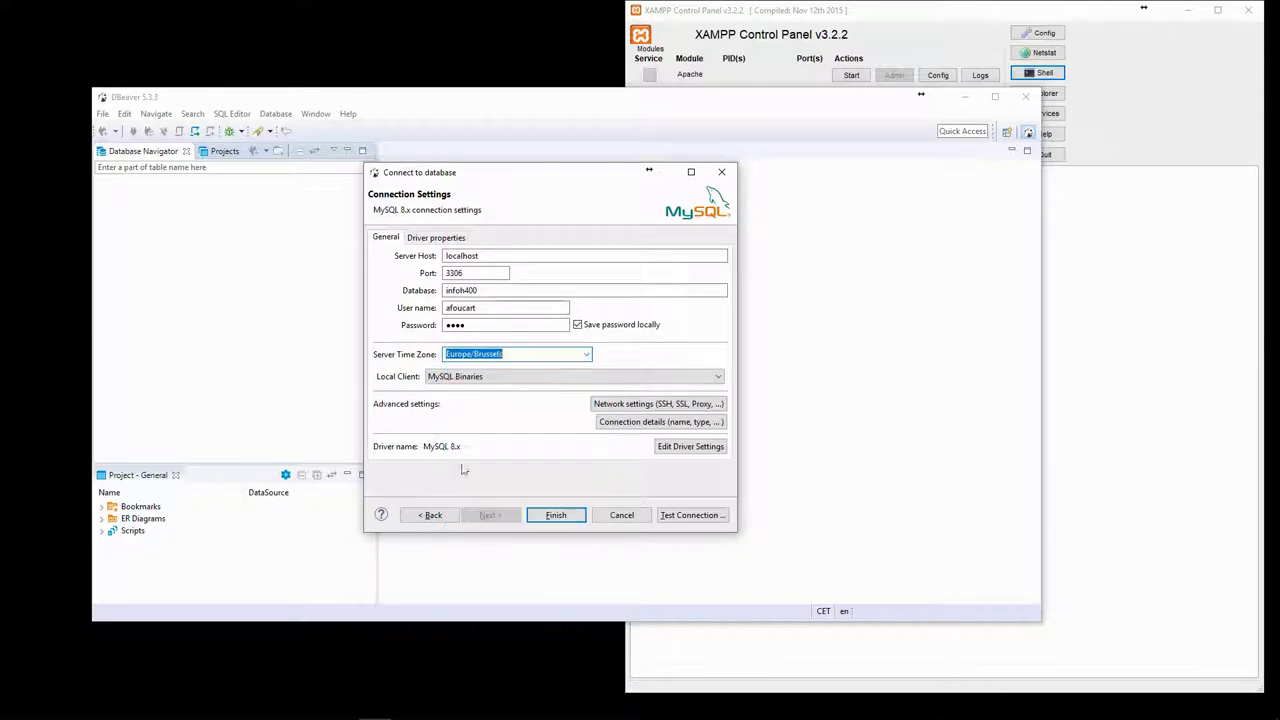
{"action": "left_click", "coordinate": [556, 515]}
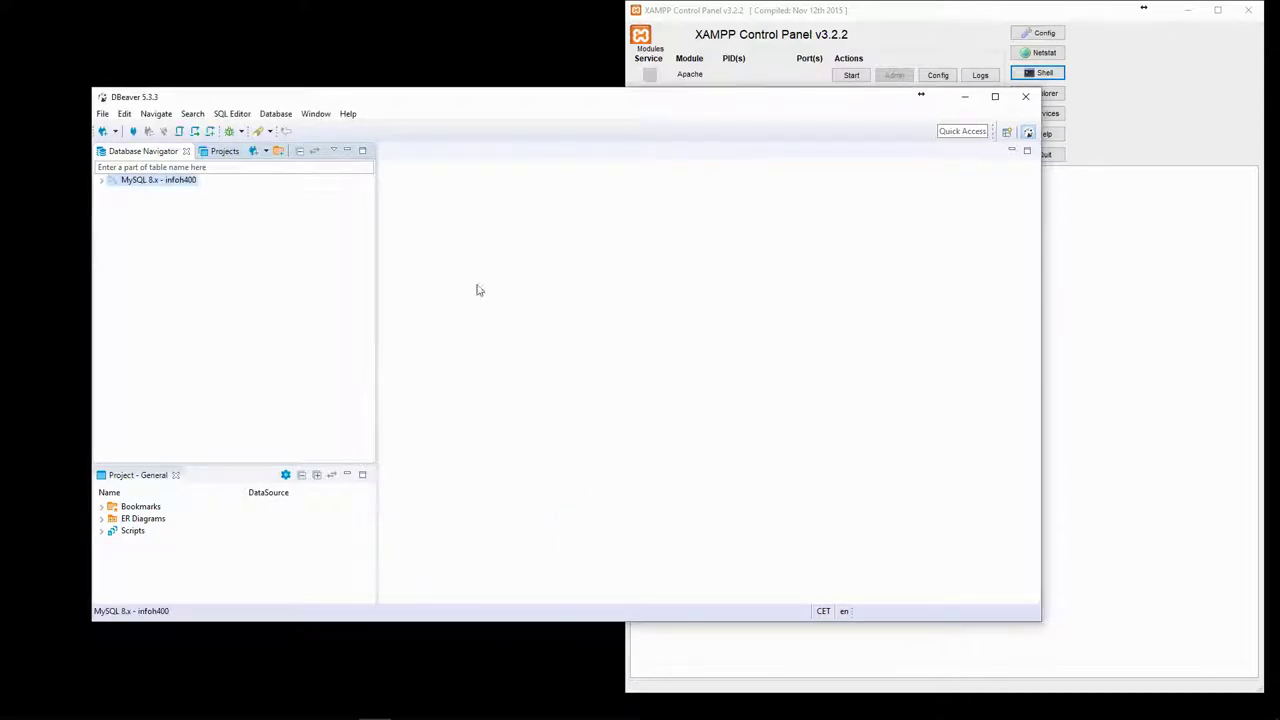
Step: Expand the new MySQL connection down to the tables of the infoh400 database and open that database's properties
{"action": "left_click", "coordinate": [102, 181]}
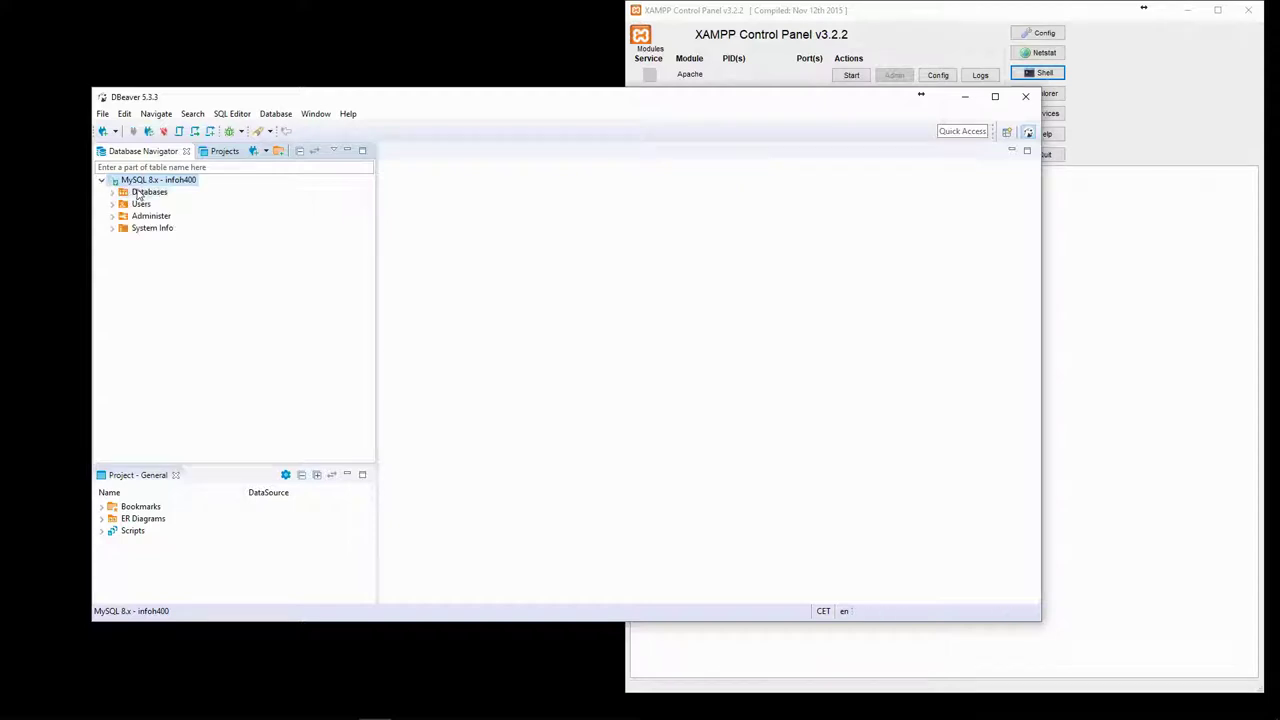
{"action": "left_click", "coordinate": [113, 192]}
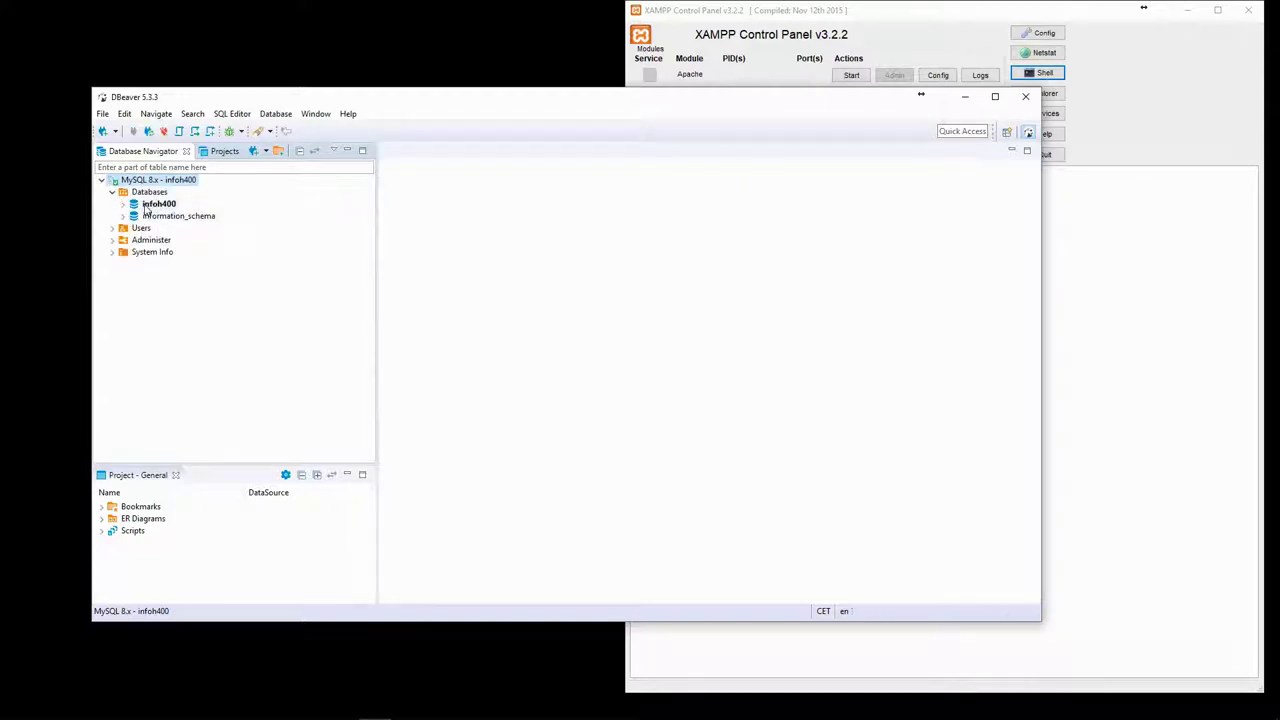
{"action": "left_click", "coordinate": [123, 204]}
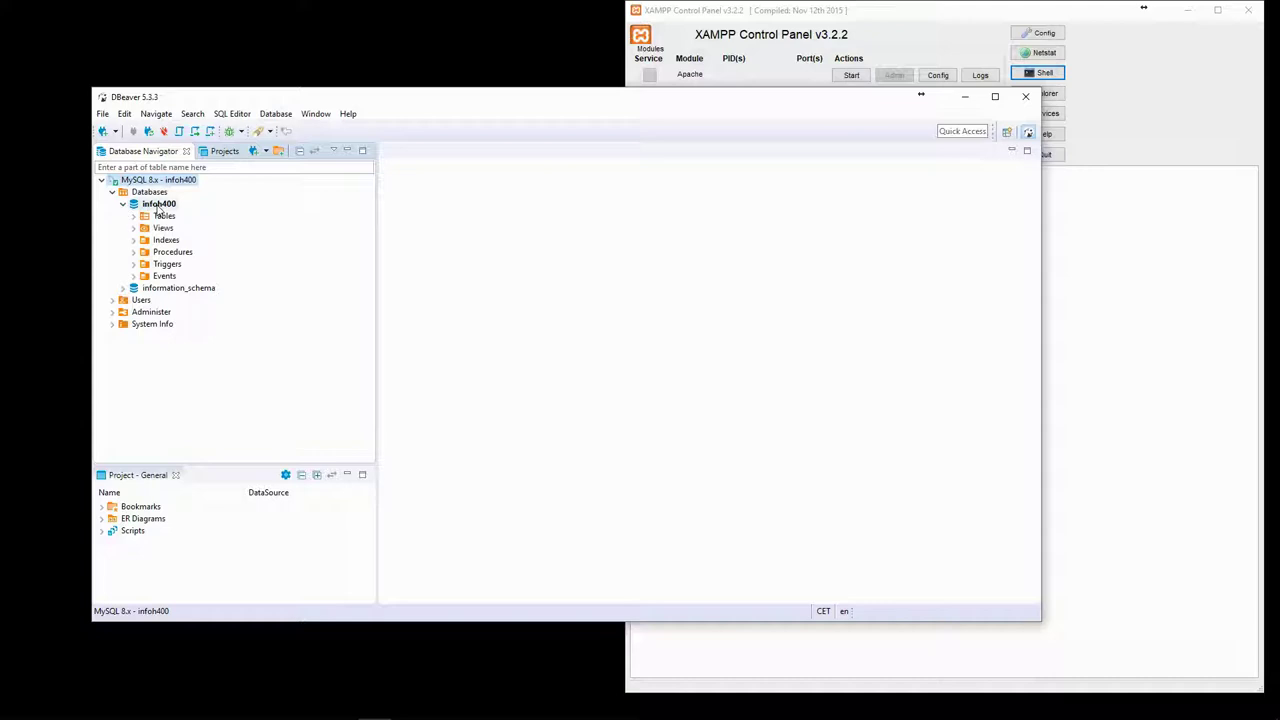
{"action": "left_click", "coordinate": [158, 205]}
{"action": "left_click", "coordinate": [161, 217]}
{"action": "left_click", "coordinate": [134, 216]}
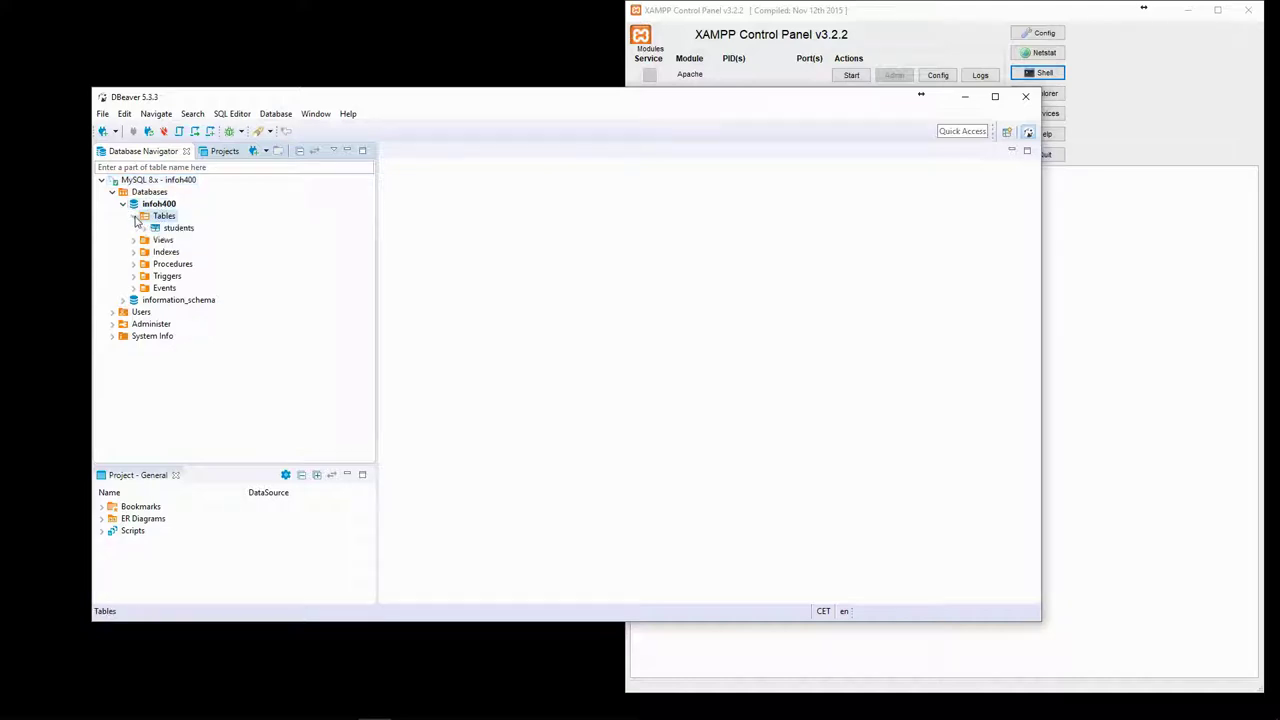
{"action": "left_click", "coordinate": [156, 206]}
{"action": "double_click", "coordinate": [156, 206]}
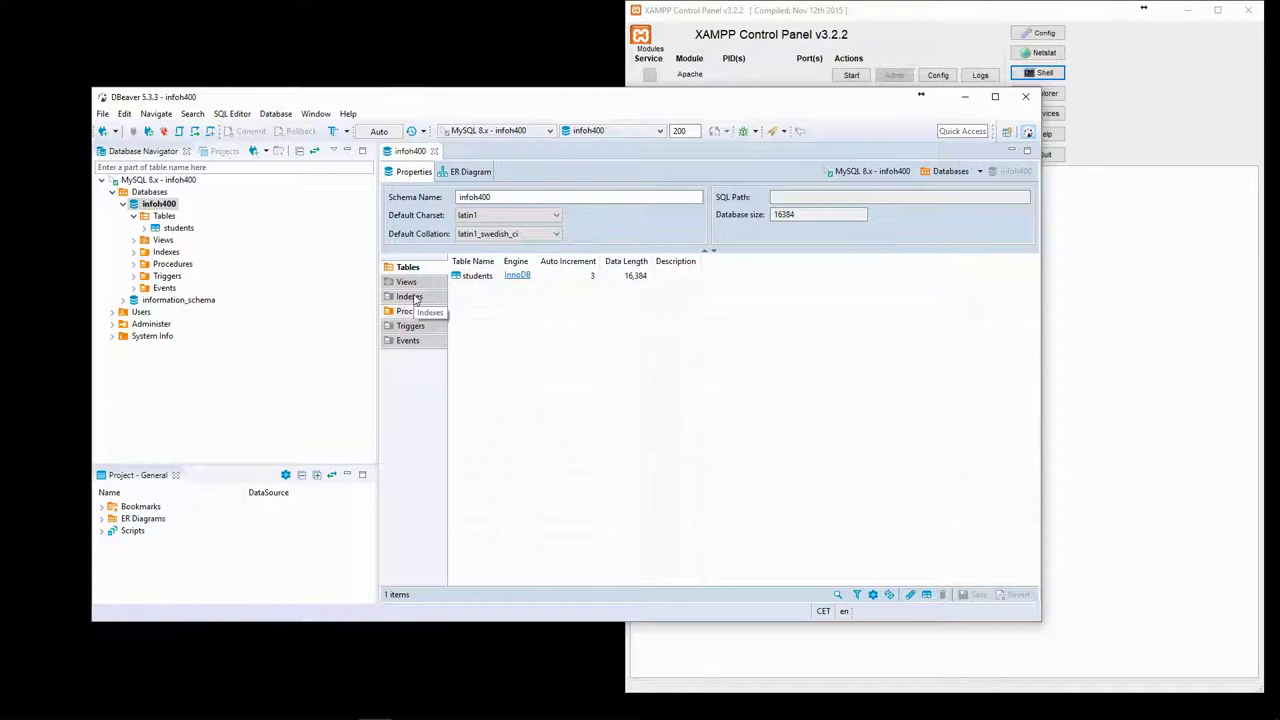
Step: Examine the indexes of infoh400 and the column definitions of its students table
{"action": "left_click", "coordinate": [412, 297]}
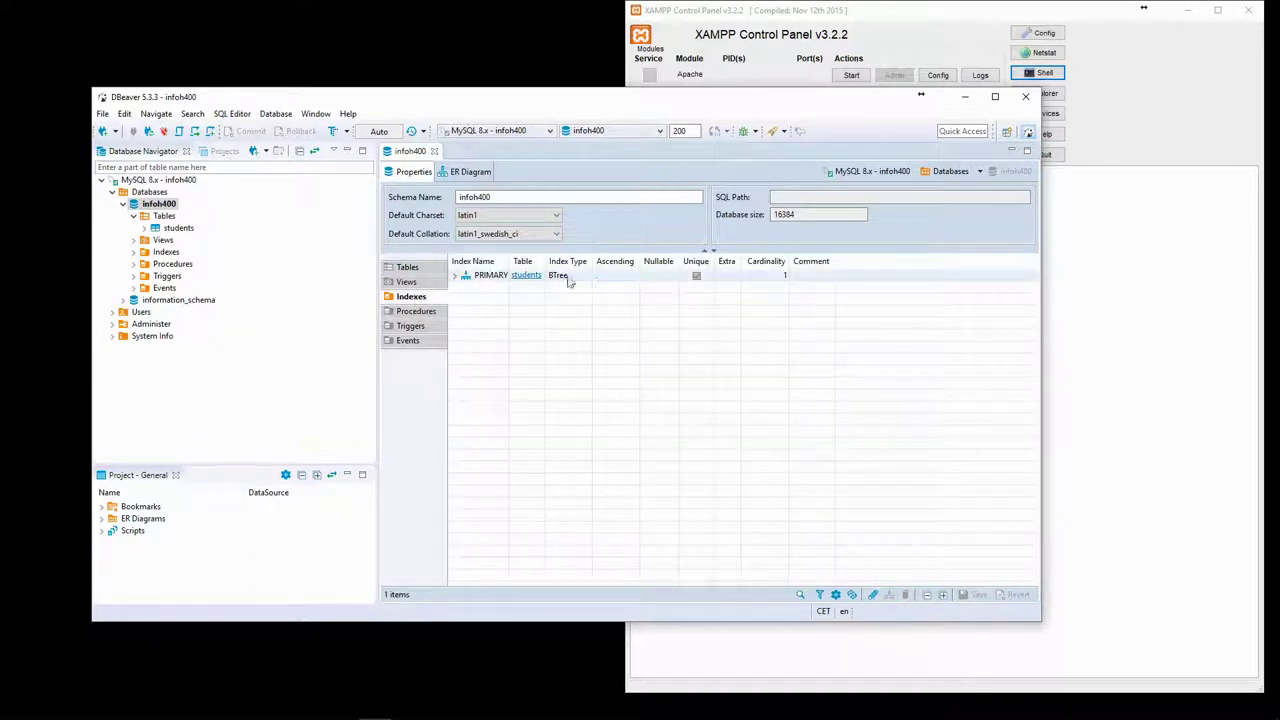
{"action": "left_click", "coordinate": [407, 267]}
{"action": "left_click", "coordinate": [472, 275]}
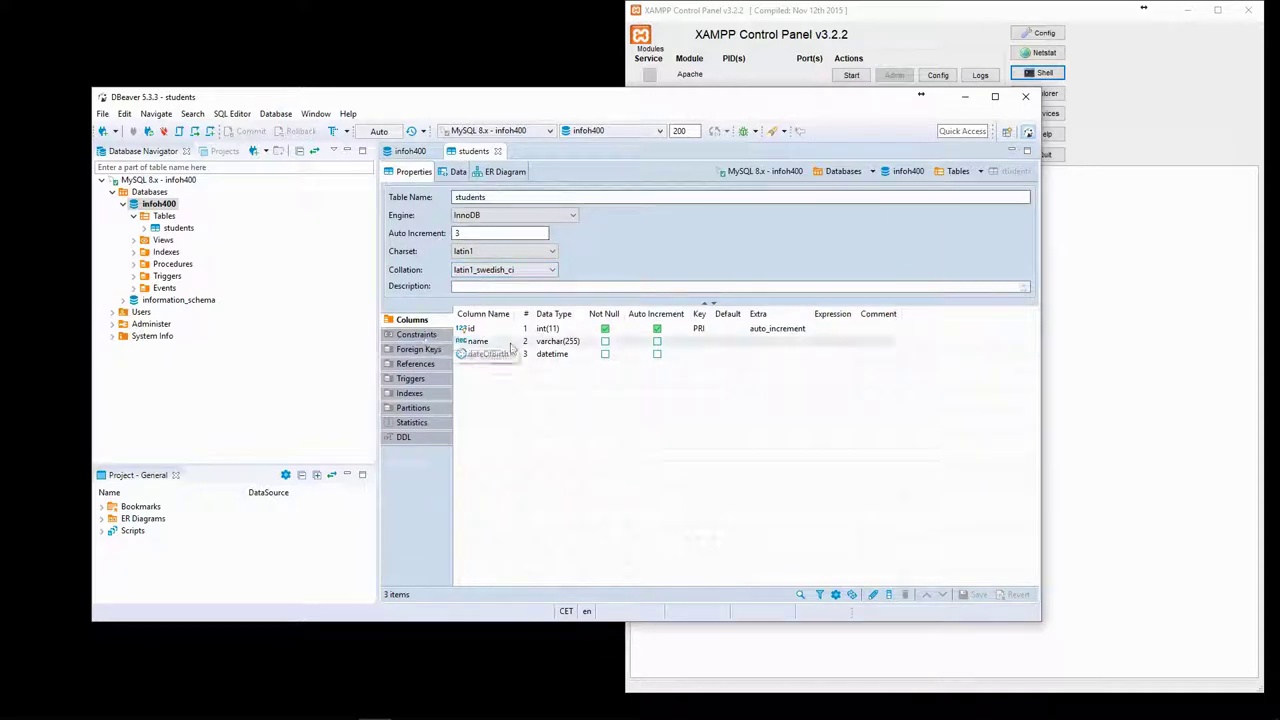
{"action": "middle_click", "coordinate": [465, 157]}
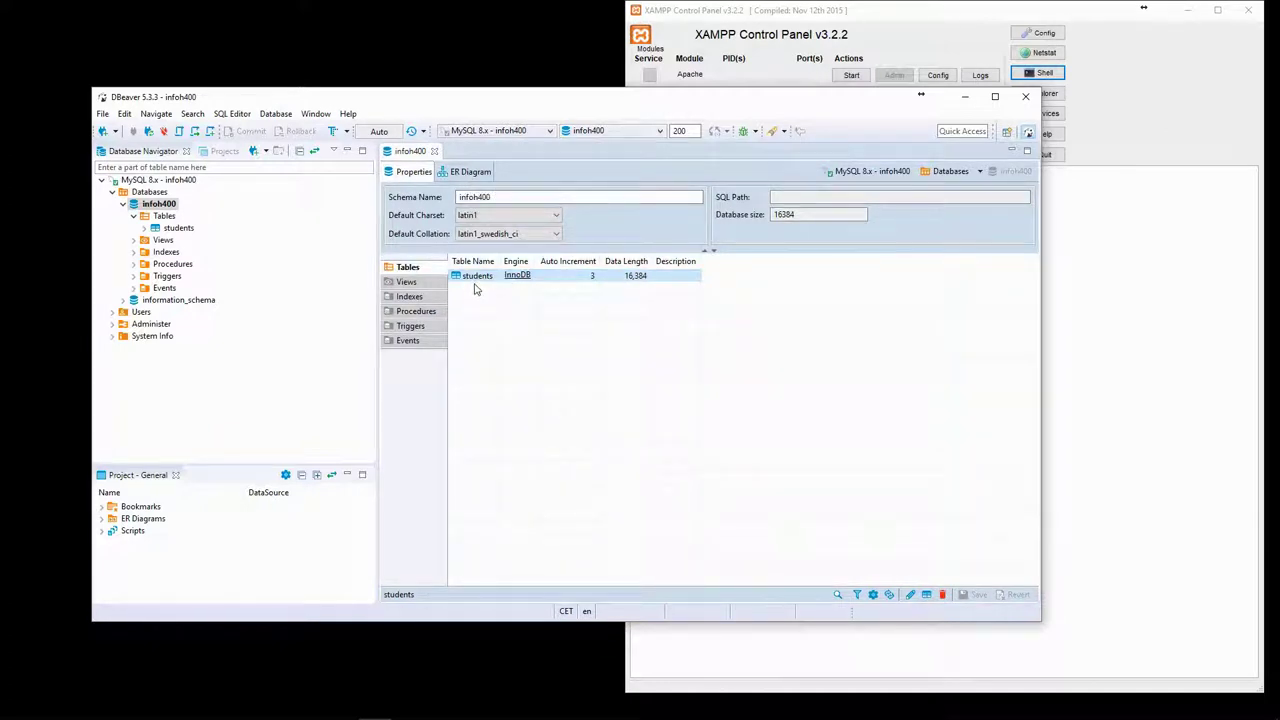
Step: Delete the students table from infoh400, reviewing the generated DROP TABLE script before applying it
{"action": "key", "text": "Delete"}
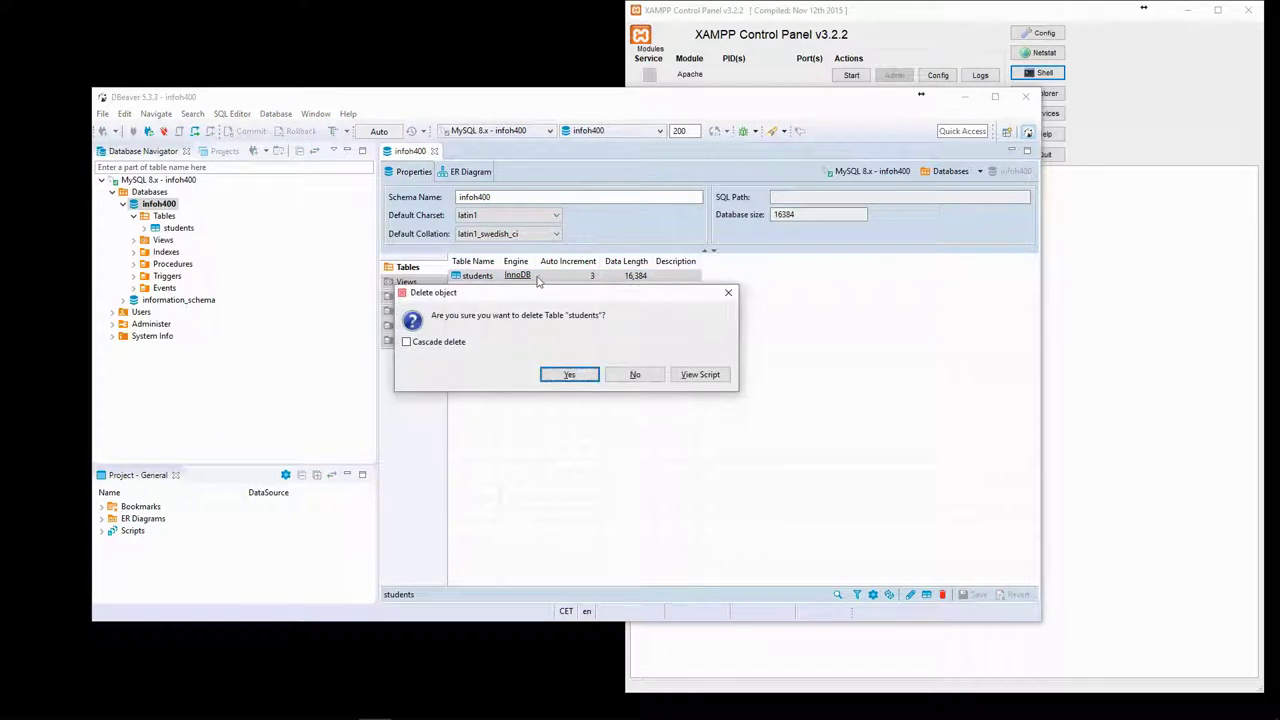
{"action": "left_click", "coordinate": [700, 377]}
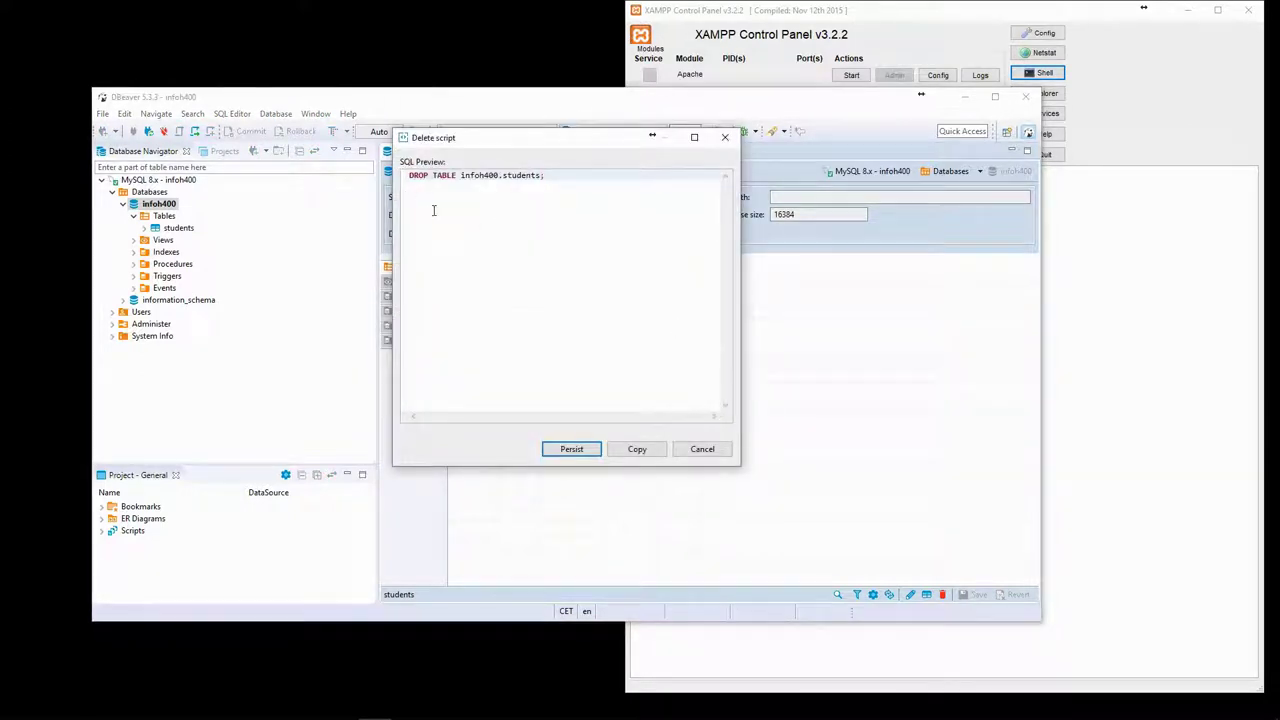
{"action": "left_click", "coordinate": [571, 449]}
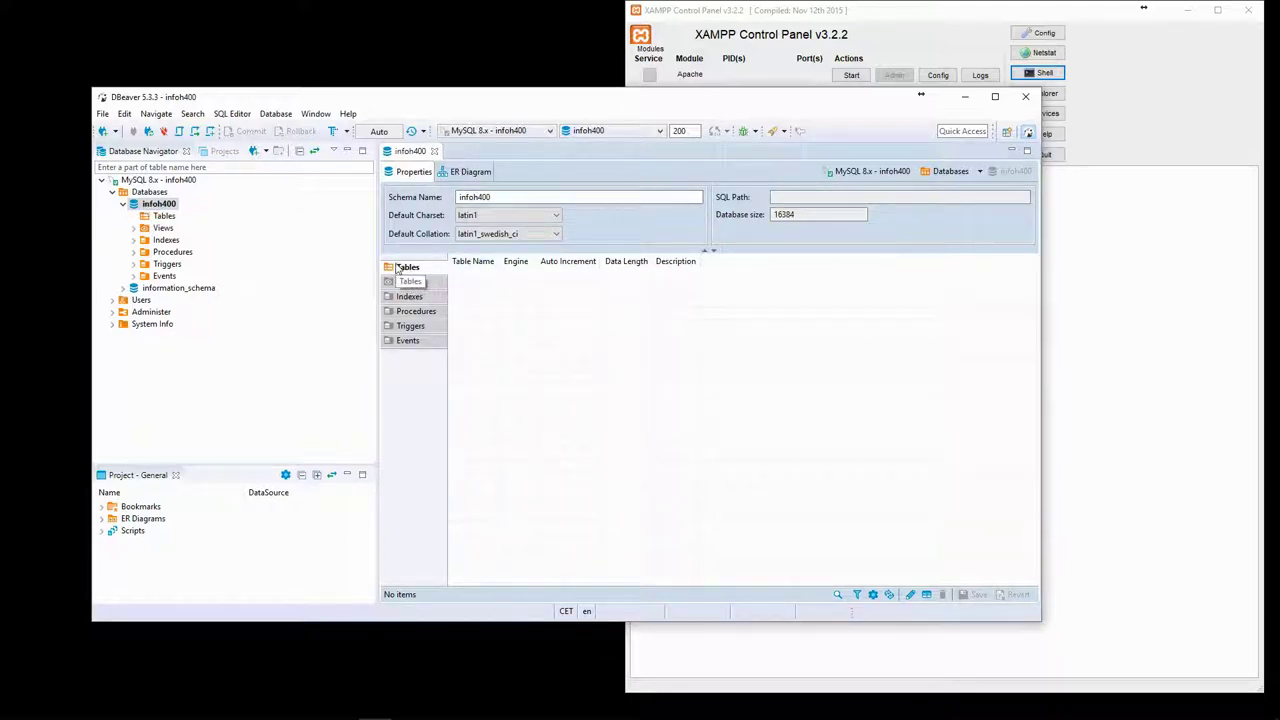
Step: Create a new table in the infoh400 database and name it Person
{"action": "right_click", "coordinate": [467, 273]}
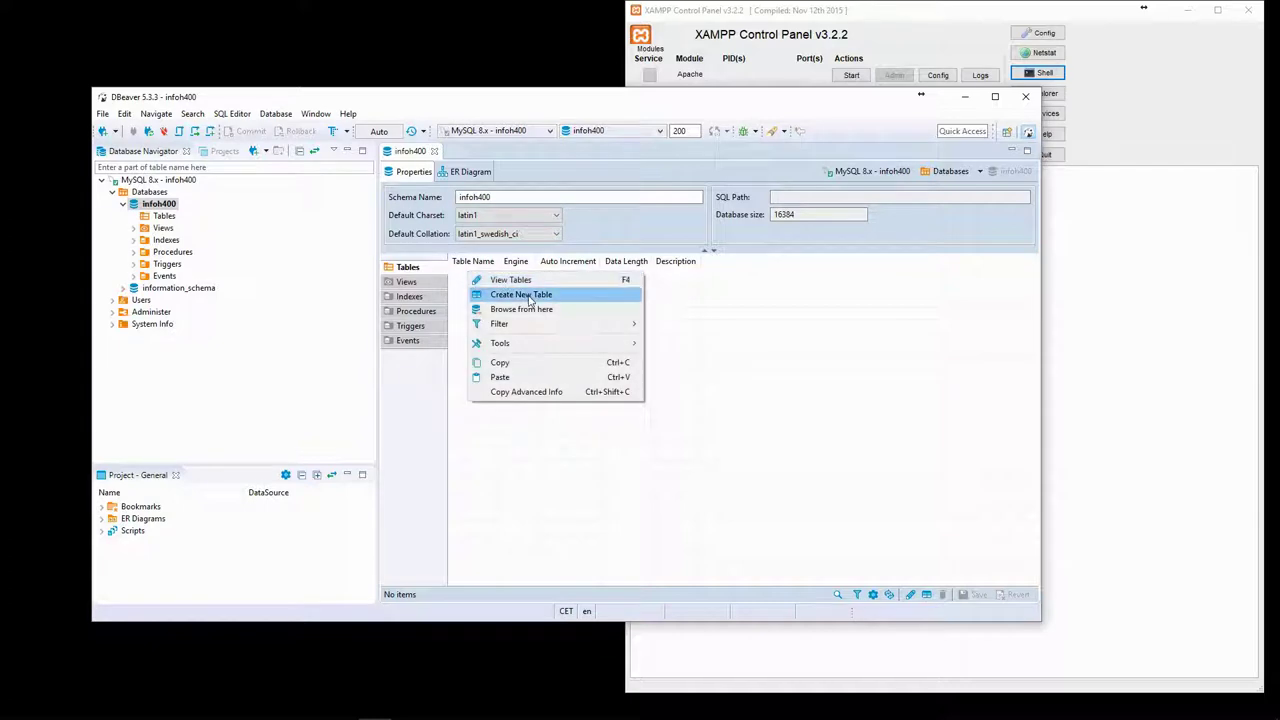
{"action": "left_click", "coordinate": [529, 295]}
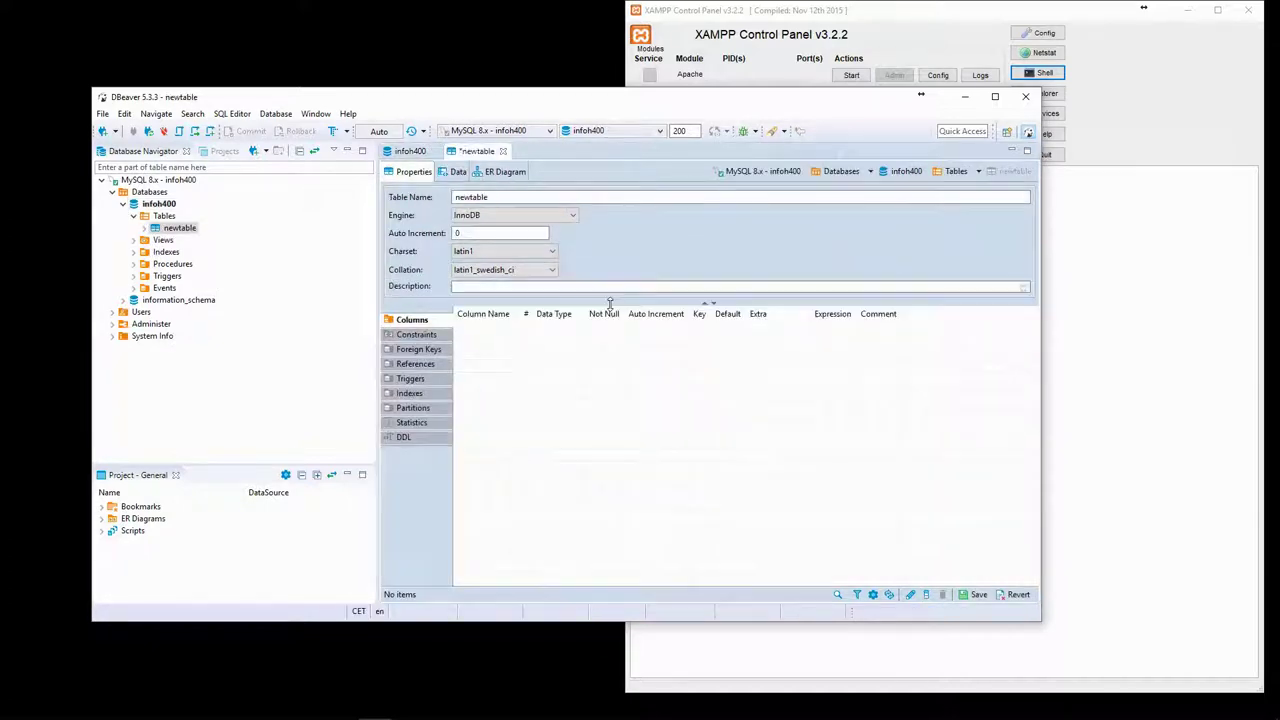
{"action": "double_click", "coordinate": [492, 200]}
{"action": "type", "text": "Person"}
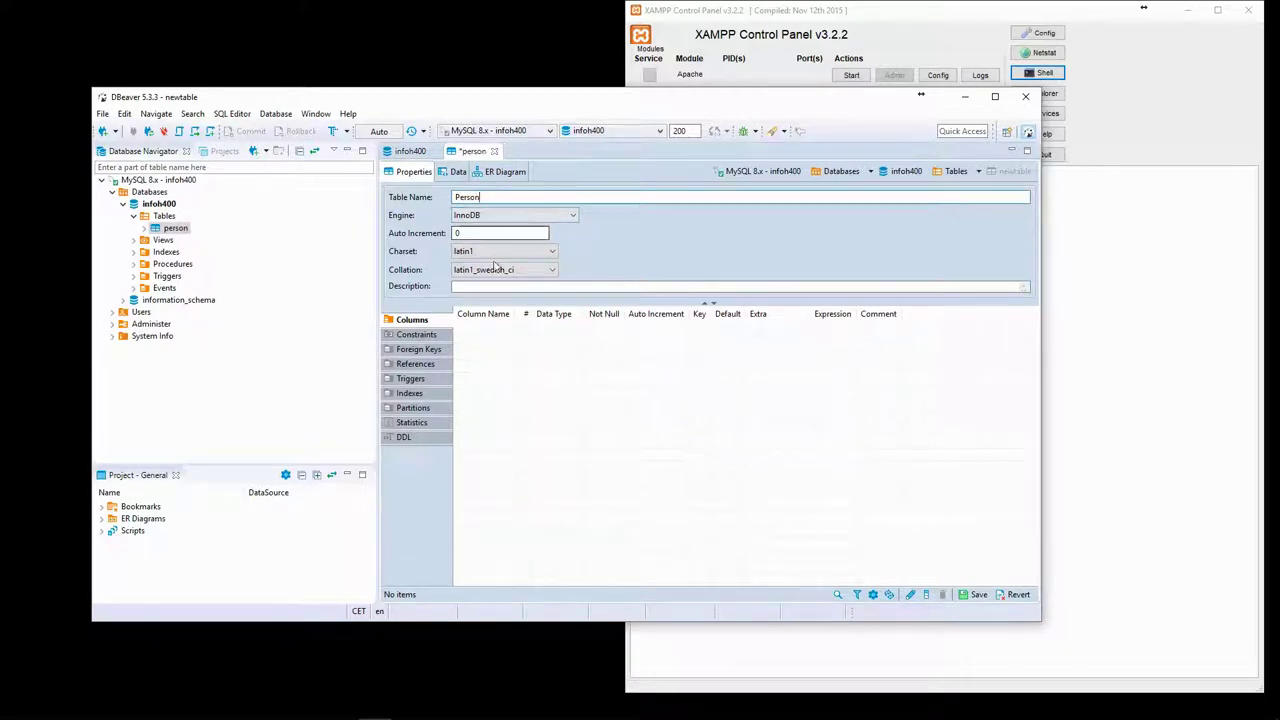
Step: Add an idPerson column of type INT to the Person table, with Not Null and Auto Increment enabled
{"action": "right_click", "coordinate": [490, 330]}
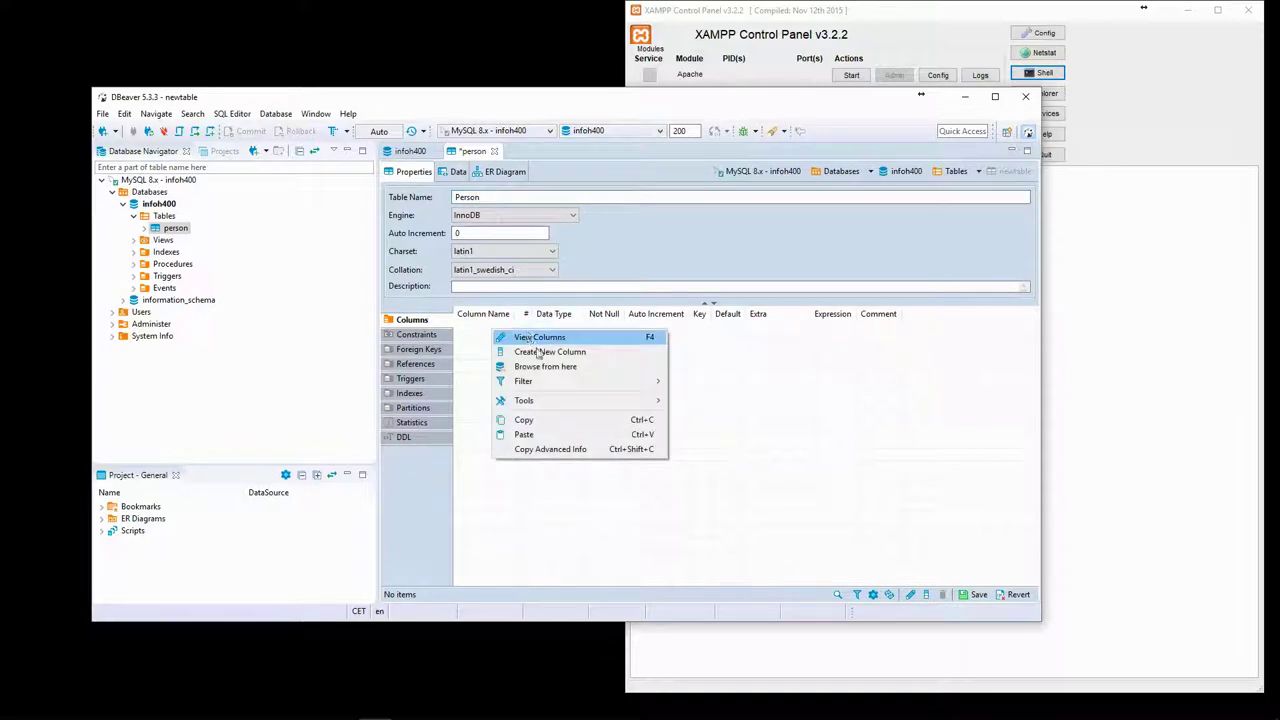
{"action": "left_click", "coordinate": [535, 351]}
{"action": "type", "text": "idPerson"}
{"action": "left_click", "coordinate": [565, 270]}
{"action": "type", "text": "INT"}
{"action": "left_click", "coordinate": [543, 282]}
{"action": "left_click", "coordinate": [543, 294]}
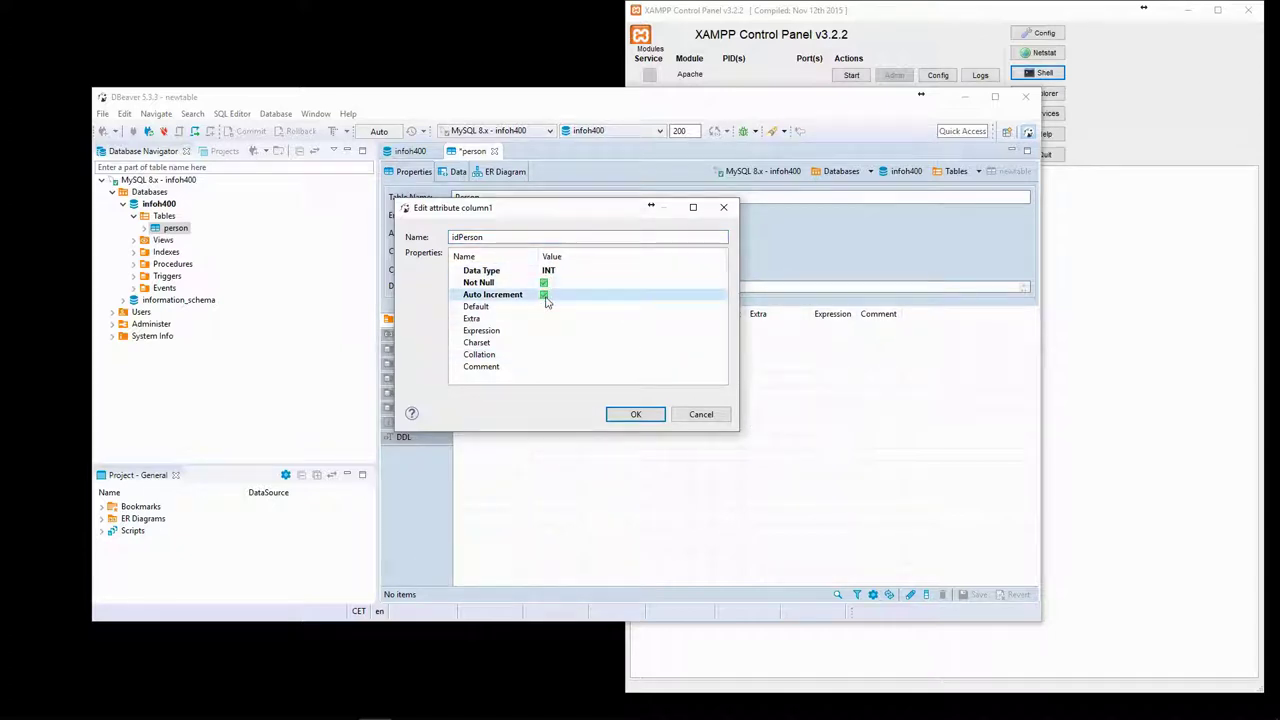
{"action": "left_click", "coordinate": [619, 414]}
Step: Add an idPatient column of type INT with Not Null enabled to the Person table
{"action": "right_click", "coordinate": [492, 337]}
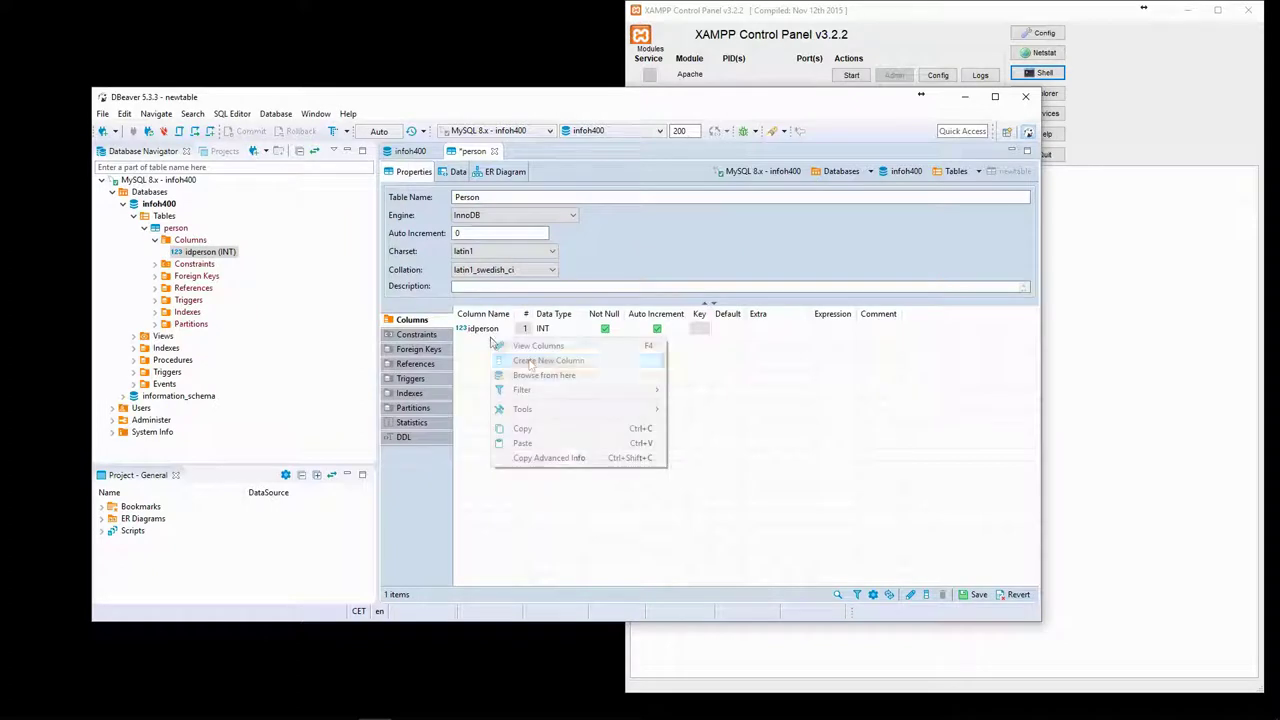
{"action": "left_click", "coordinate": [540, 362]}
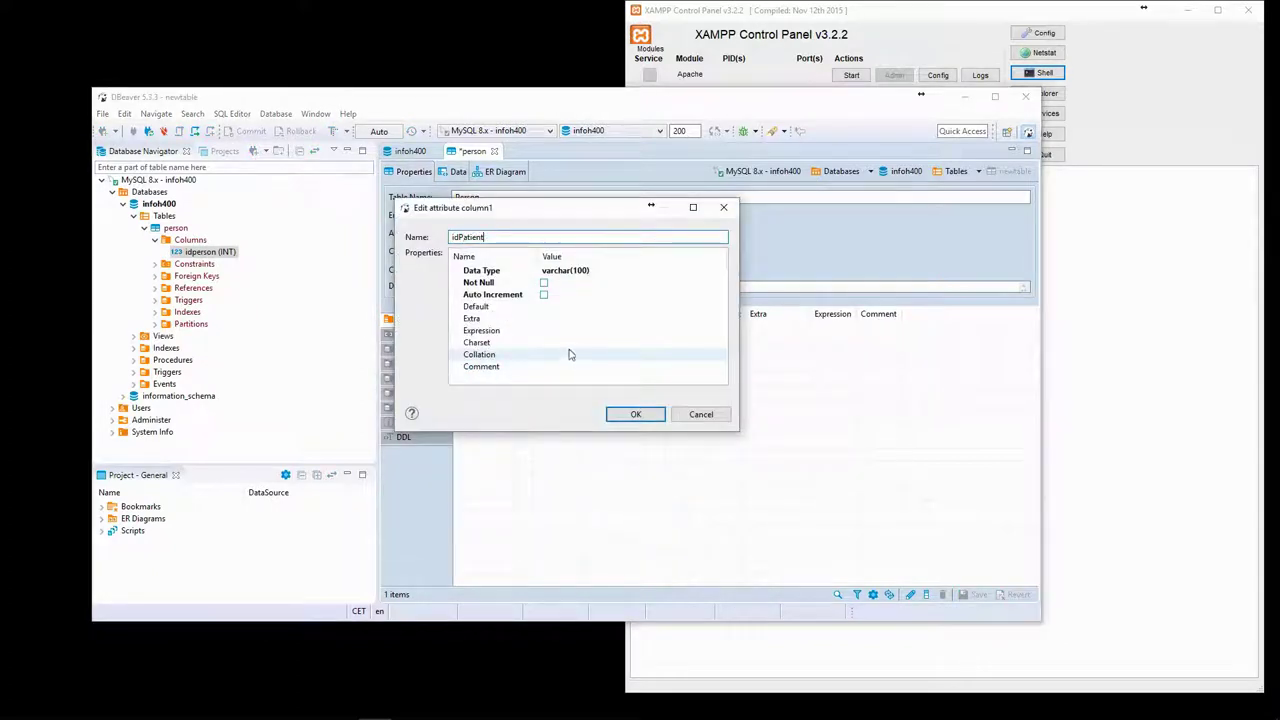
{"action": "left_click", "coordinate": [580, 272]}
{"action": "type", "text": "INT"}
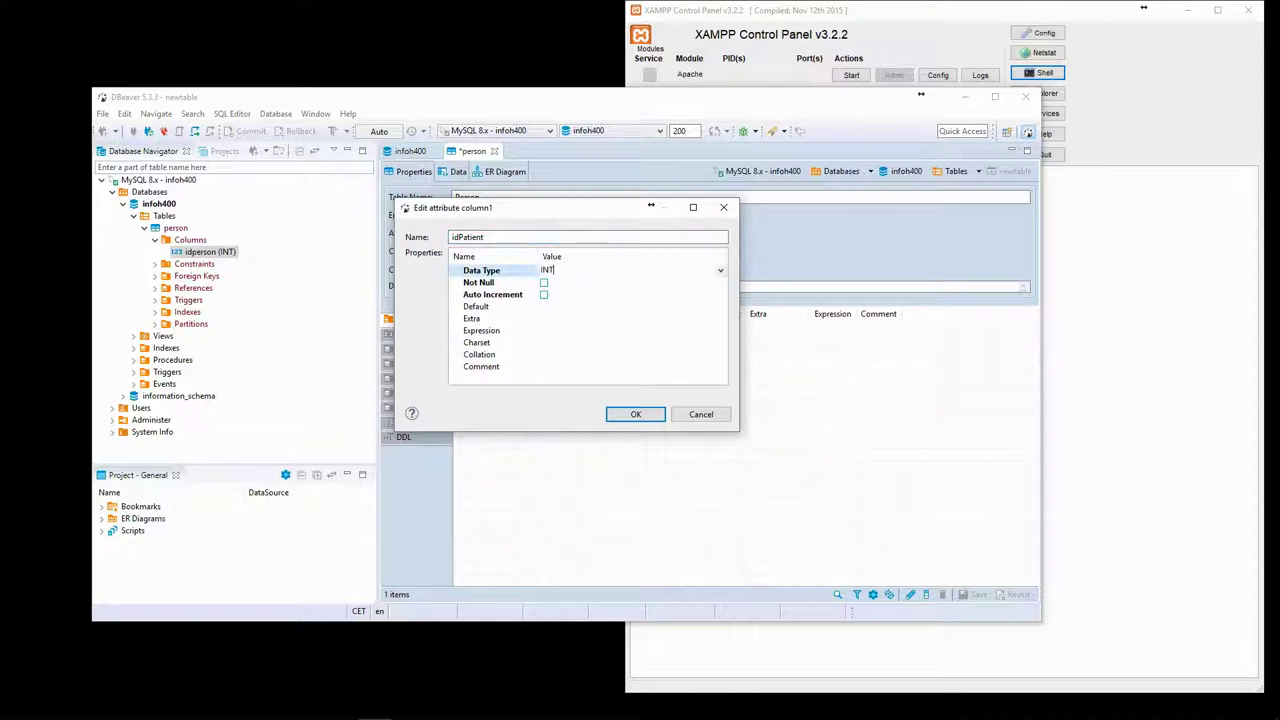
{"action": "left_click", "coordinate": [544, 283]}
{"action": "left_click", "coordinate": [636, 414]}
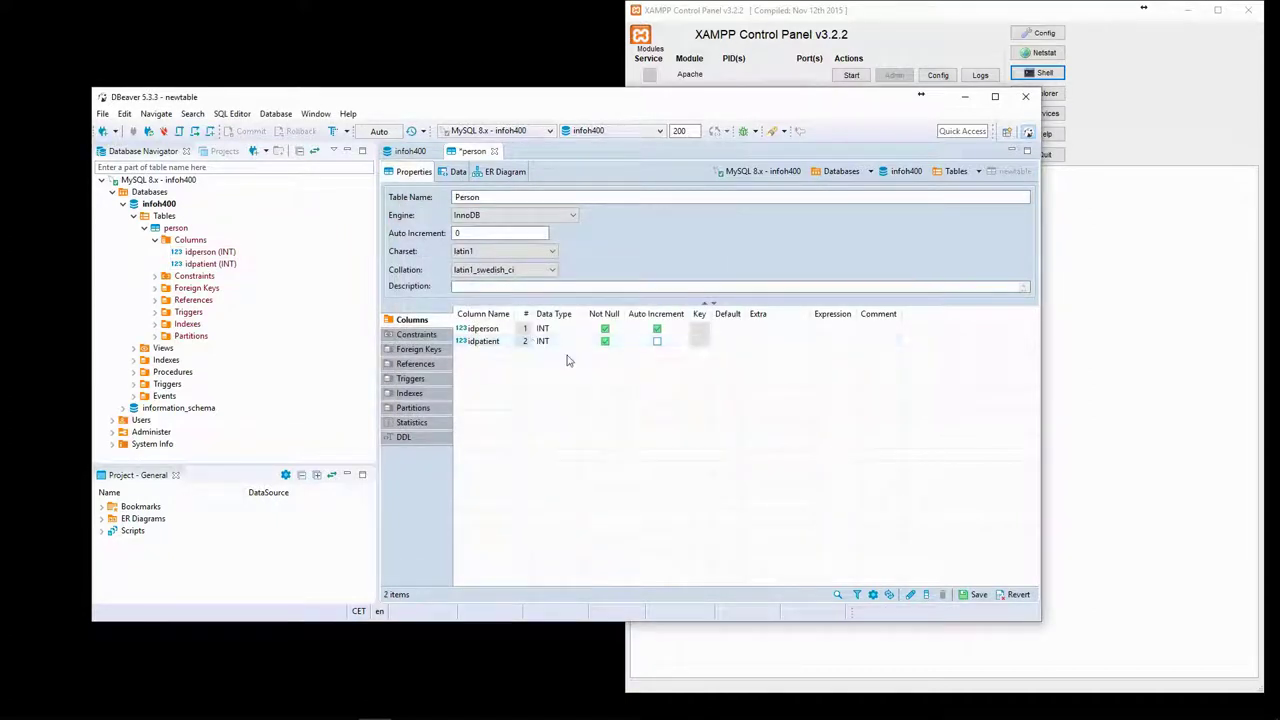
Step: Add an idDoctor column of type INT with Not Null enabled to the Person table
{"action": "right_click", "coordinate": [569, 356]}
{"action": "left_click", "coordinate": [656, 380]}
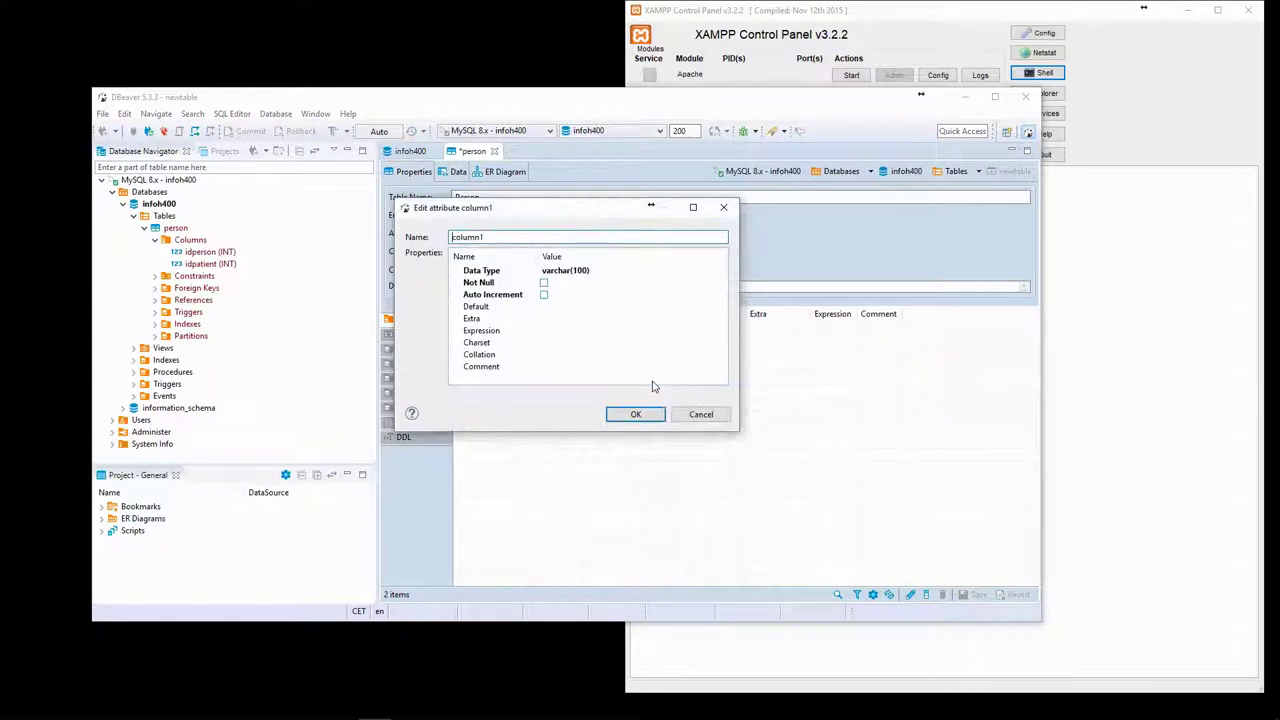
{"action": "type", "text": "ui"}
{"action": "left_click", "coordinate": [543, 283]}
{"action": "type", "text": "idDoctor"}
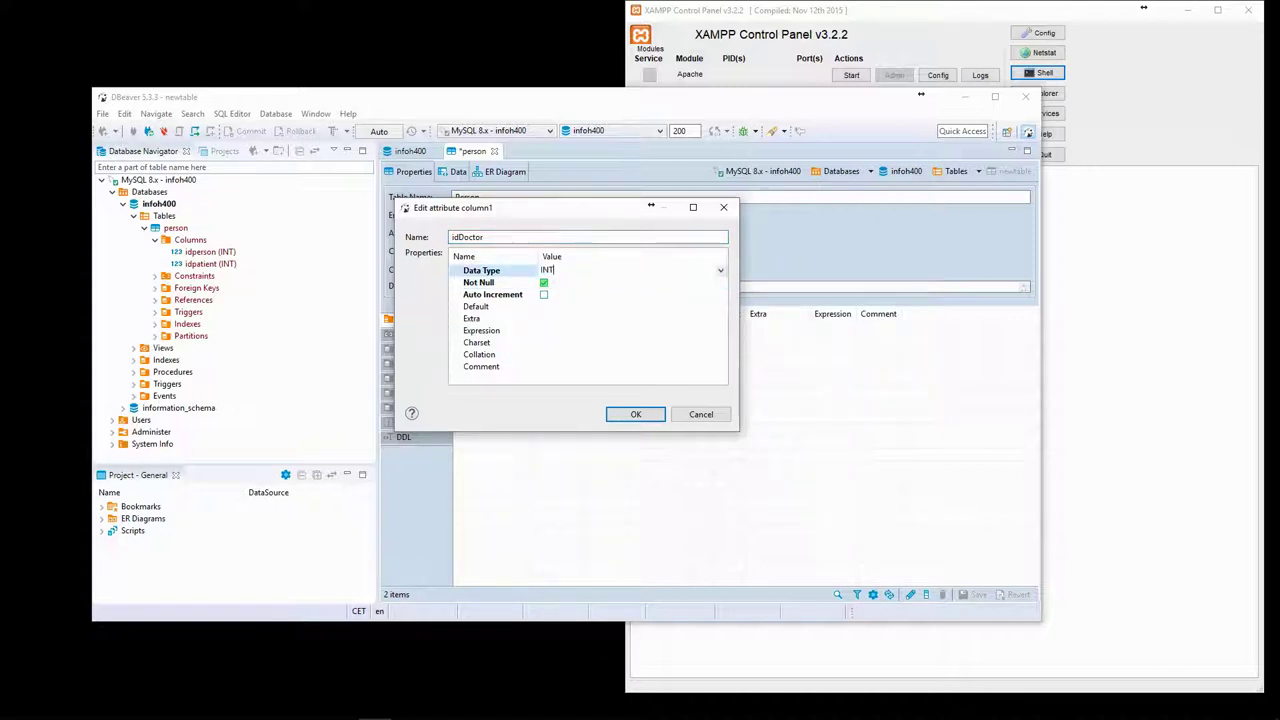
{"action": "left_click", "coordinate": [635, 414]}
Step: Turn off Not Null for the idPatient and idDoctor columns
{"action": "left_click", "coordinate": [604, 342]}
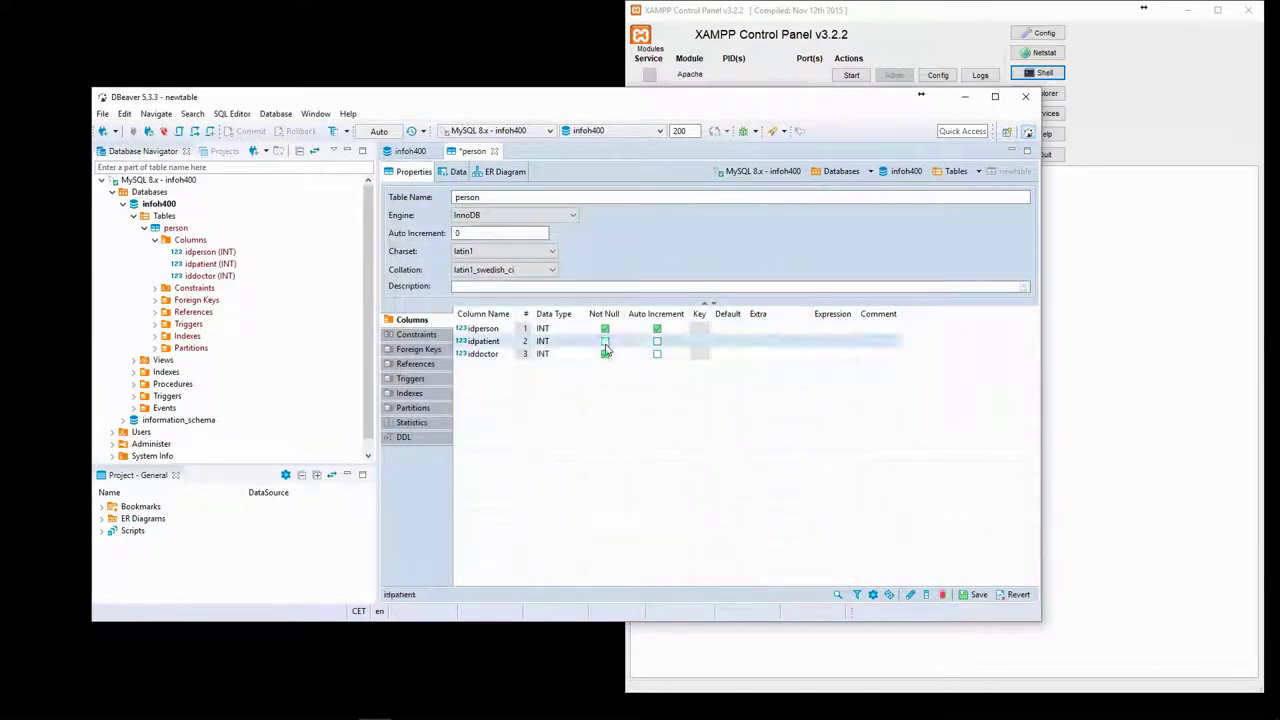
{"action": "left_click", "coordinate": [605, 354]}
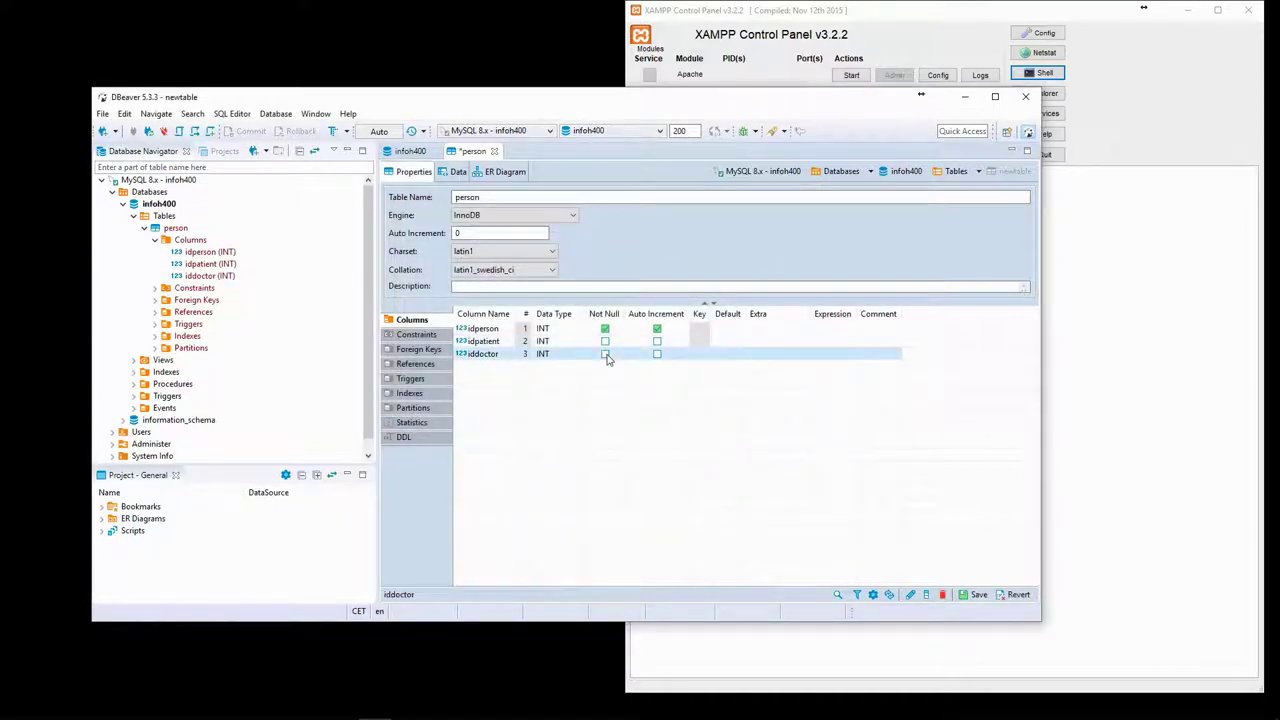
Step: Add a nullable firstName column of type varchar(255) to the Person table
{"action": "right_click", "coordinate": [493, 376]}
{"action": "left_click", "coordinate": [553, 392]}
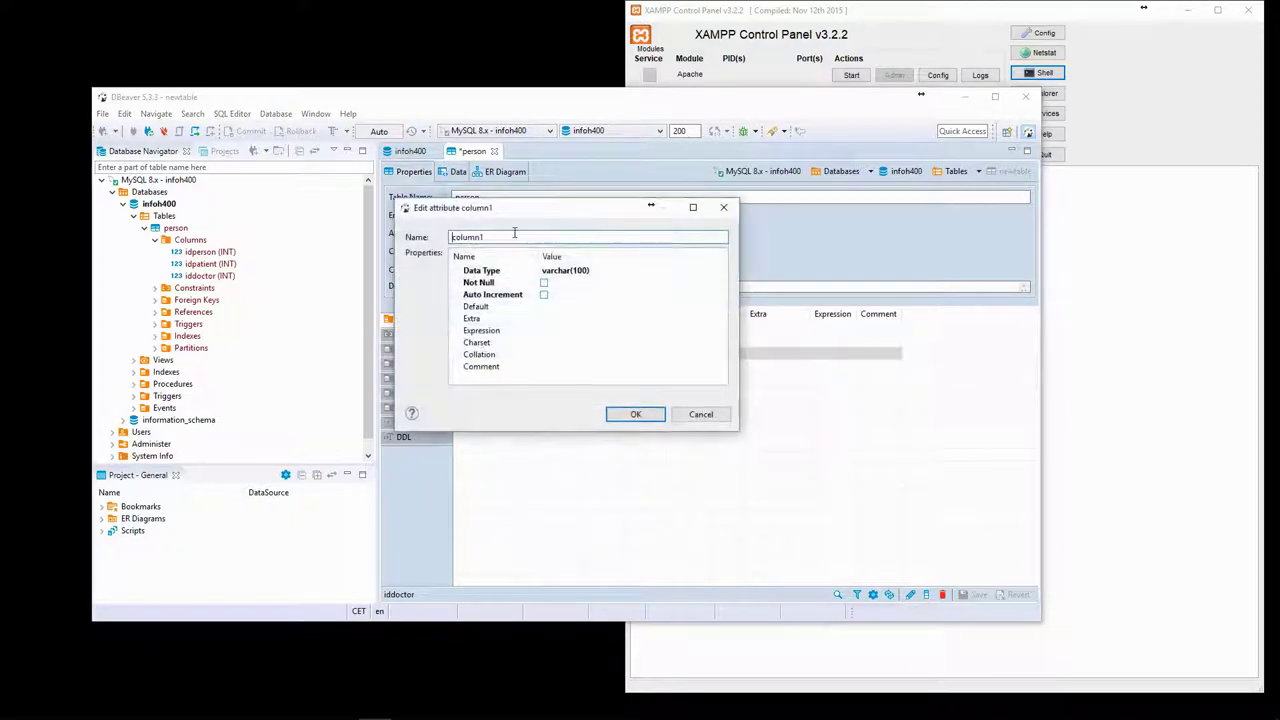
{"action": "type", "text": "firstName"}
{"action": "left_click", "coordinate": [600, 270]}
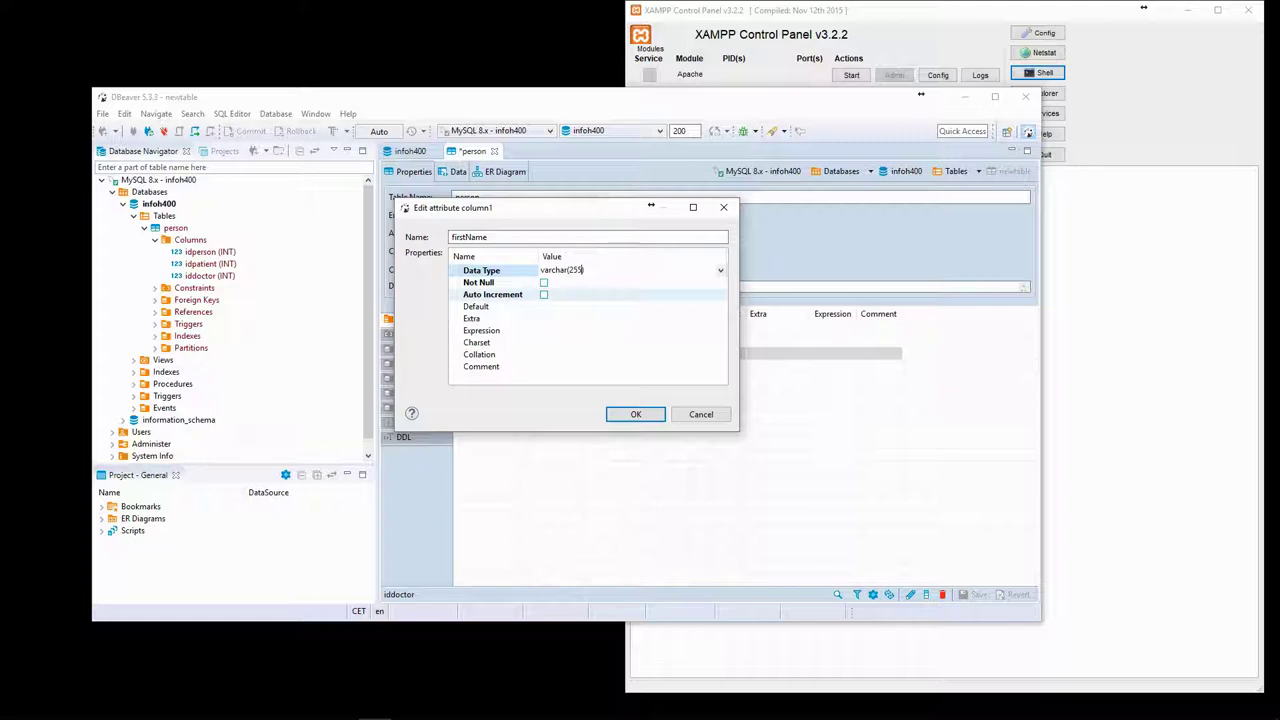
{"action": "key", "text": "Return"}
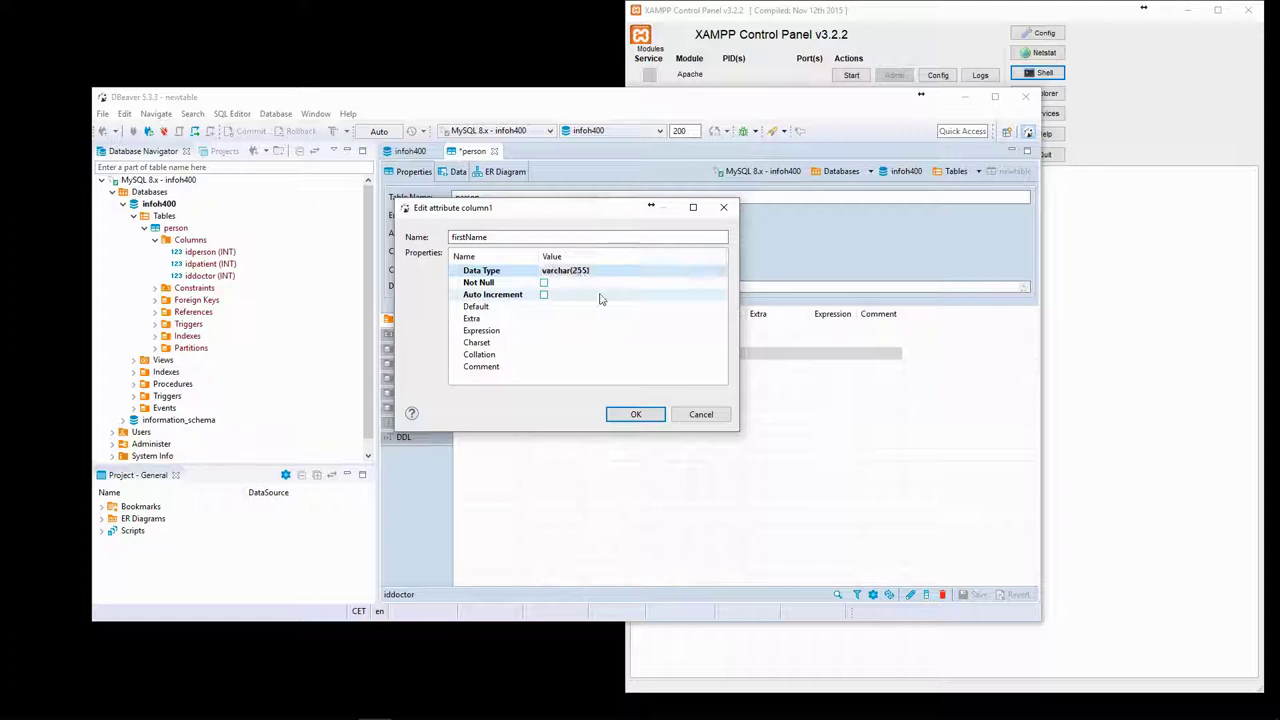
{"action": "left_click", "coordinate": [543, 286]}
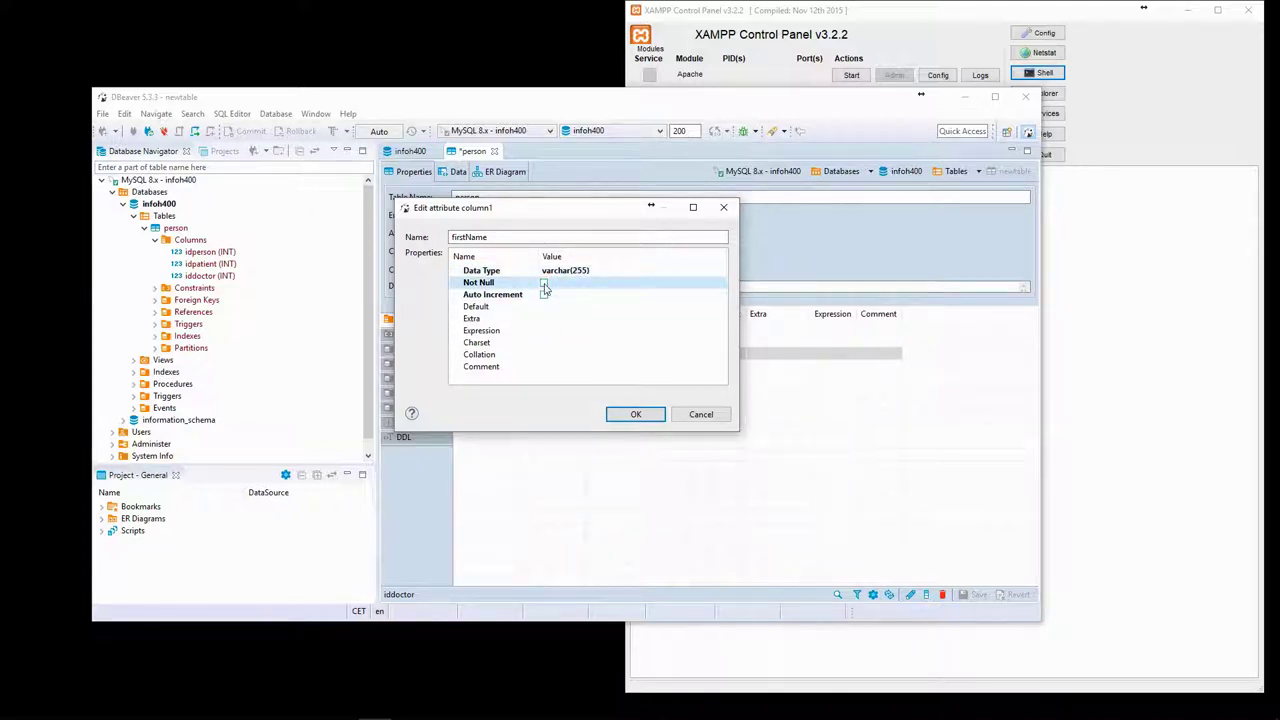
{"action": "left_click", "coordinate": [640, 414]}
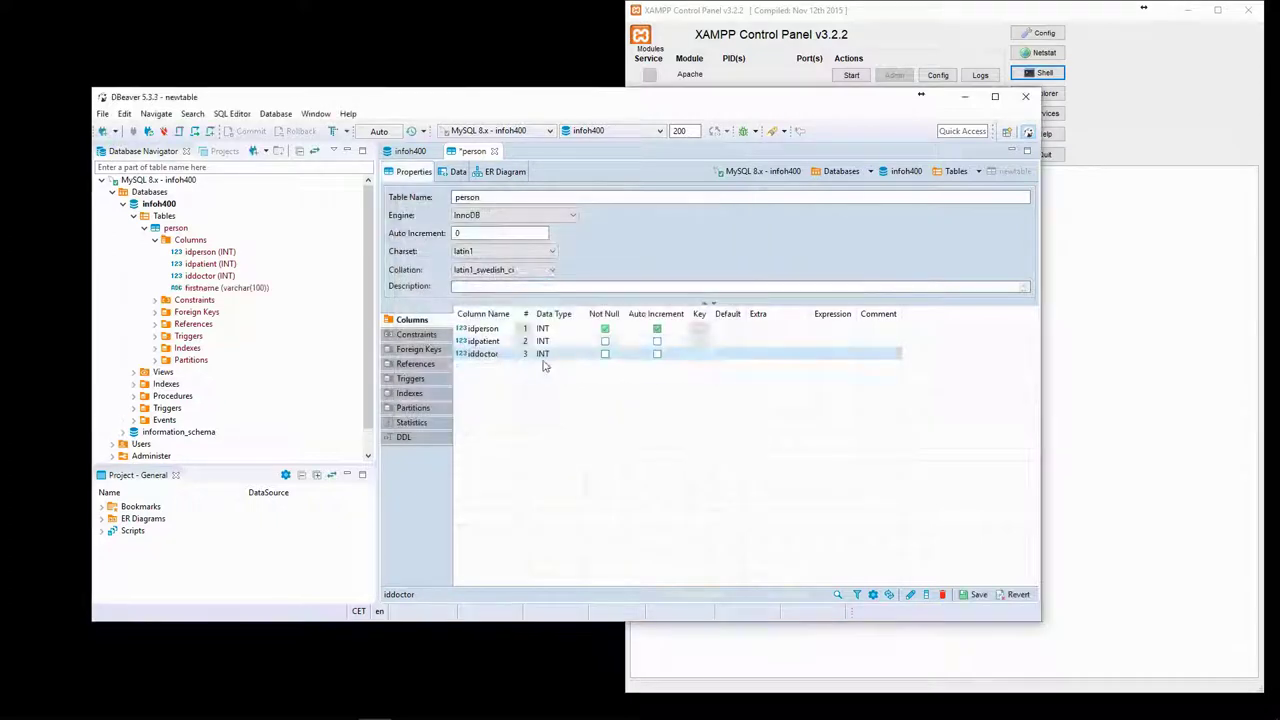
Step: Add a nullable familyName column of type varchar(255) to the Person table
{"action": "right_click", "coordinate": [490, 387]}
{"action": "left_click", "coordinate": [555, 403]}
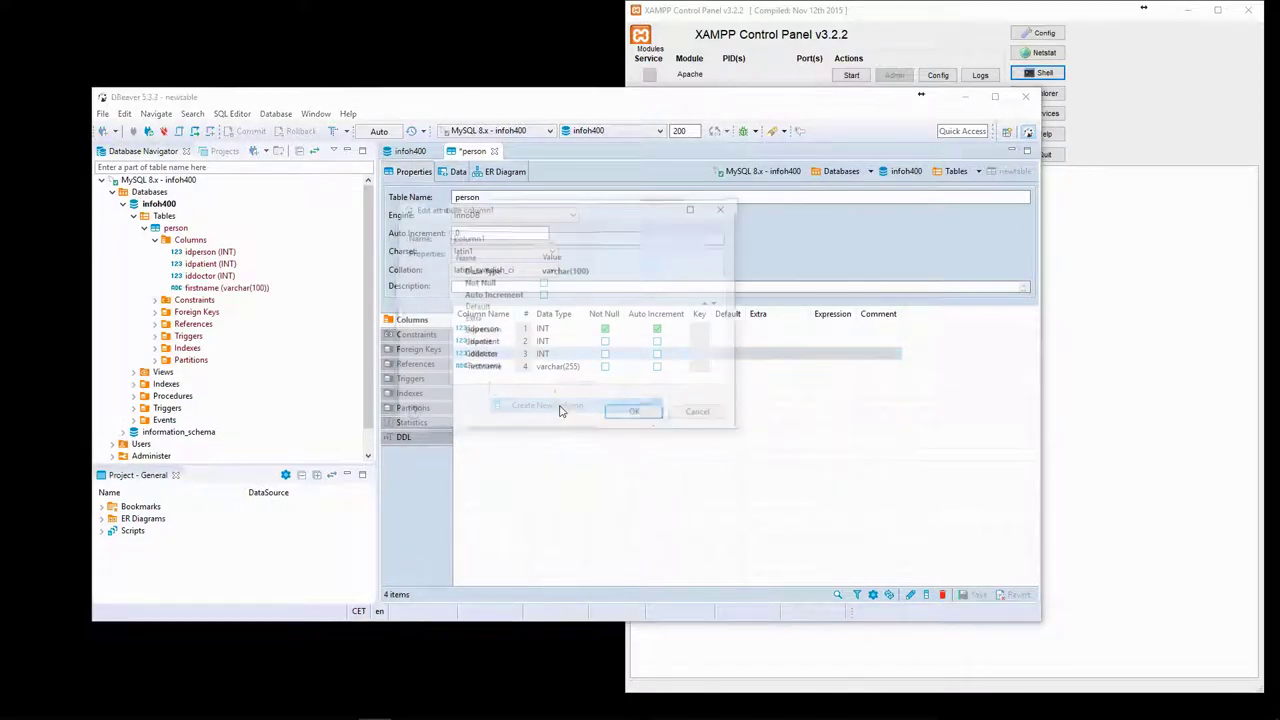
{"action": "type", "text": "familyName"}
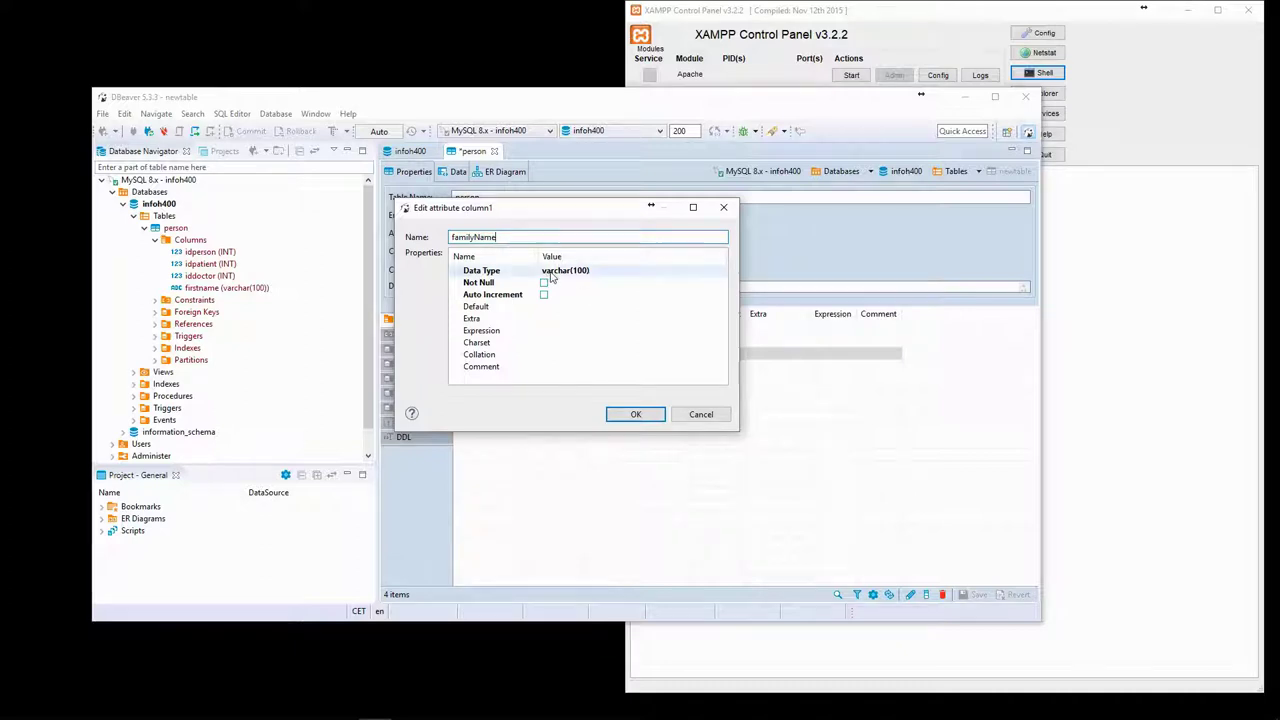
{"action": "left_click", "coordinate": [574, 271]}
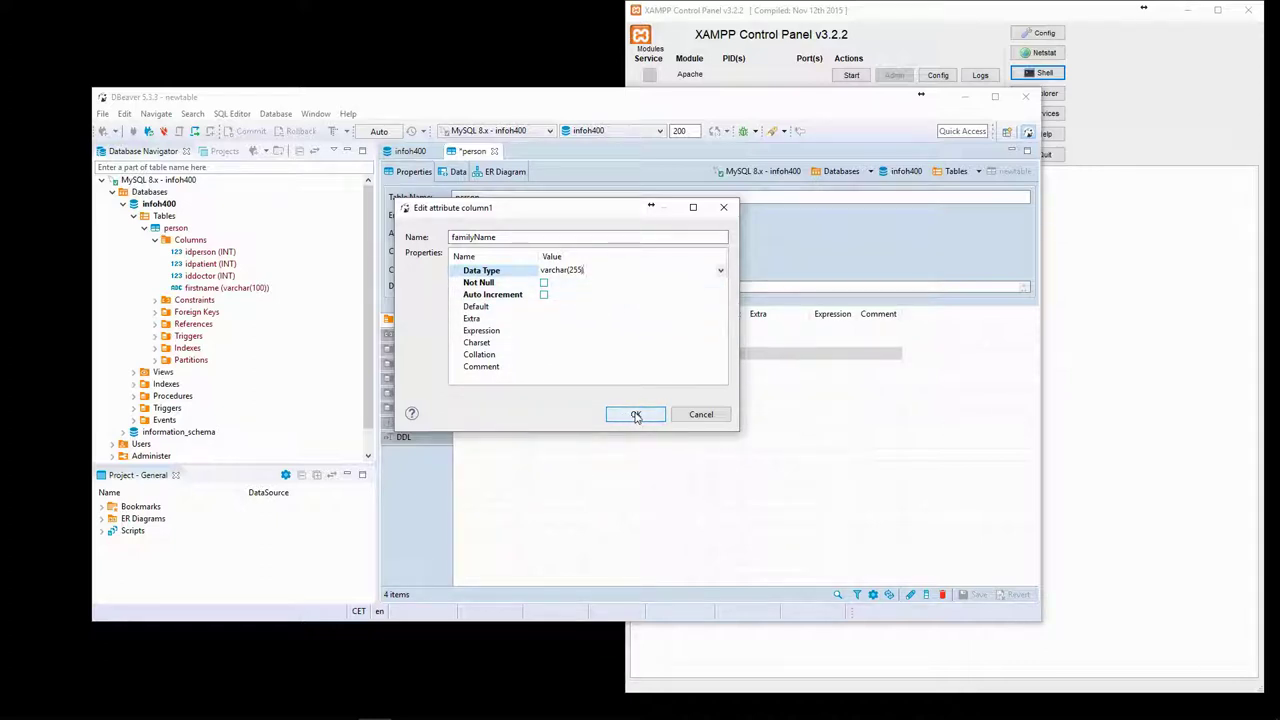
{"action": "left_click", "coordinate": [636, 416]}
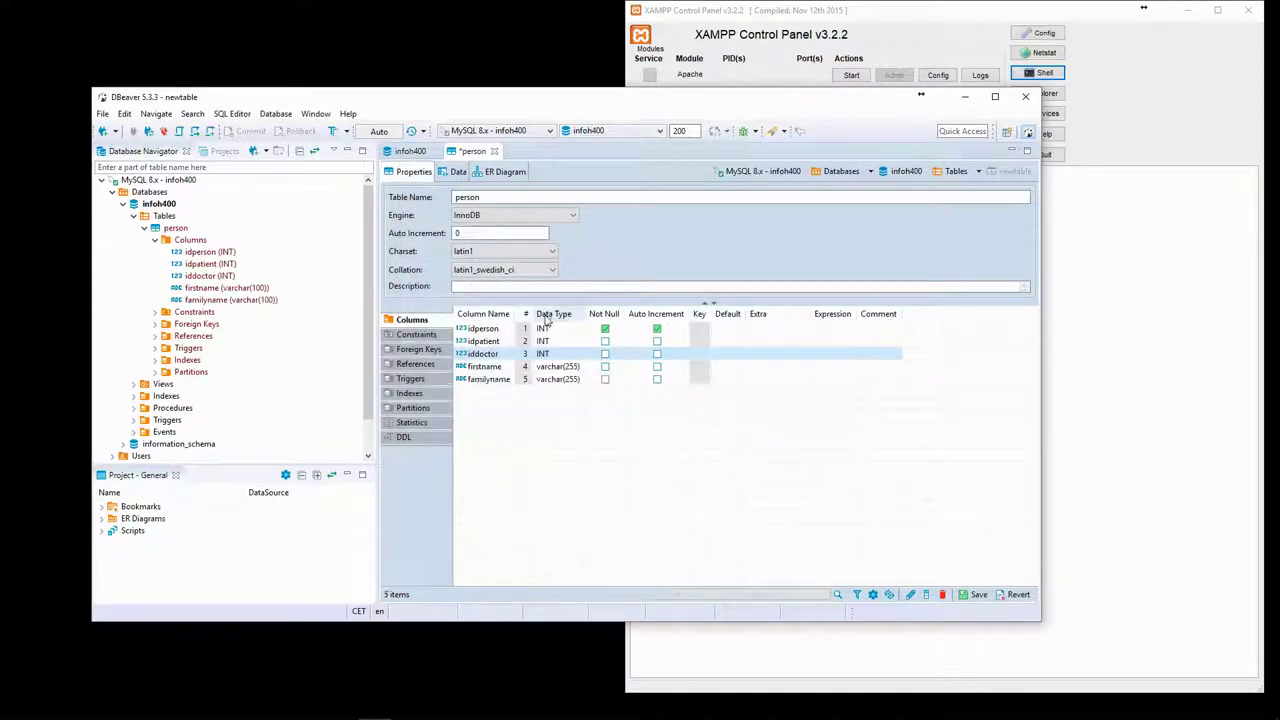
Step: Add a nullable dateOfBirth column of type DATE to the person table
{"action": "right_click", "coordinate": [549, 395]}
{"action": "left_click", "coordinate": [604, 412]}
{"action": "type", "text": "d"}
{"action": "key", "text": "Delete"}
{"action": "key", "text": "Delete"}
{"action": "key", "text": "Delete"}
{"action": "key", "text": "Delete"}
{"action": "key", "text": "Delete"}
{"action": "key", "text": "Delete"}
{"action": "key", "text": "Delete"}
{"action": "left_click", "coordinate": [579, 270]}
{"action": "type", "text": "DaTE"}
{"action": "left_click", "coordinate": [543, 283]}
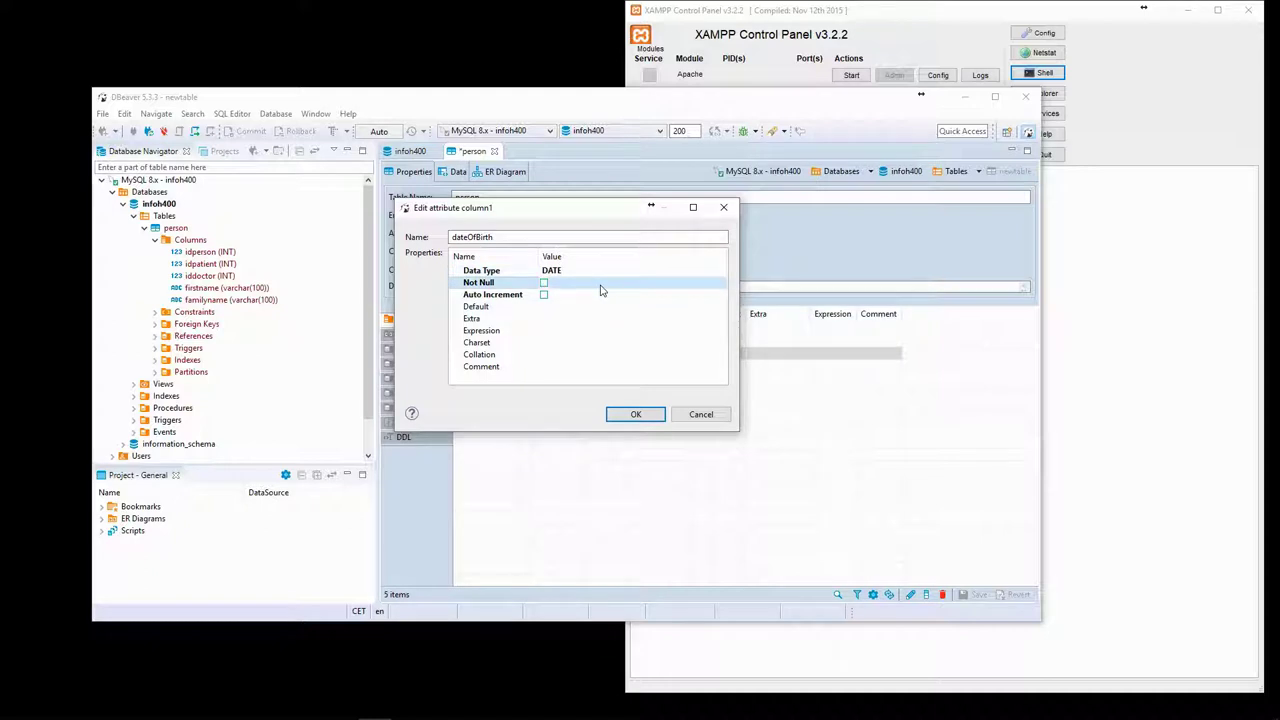
{"action": "left_click", "coordinate": [635, 414]}
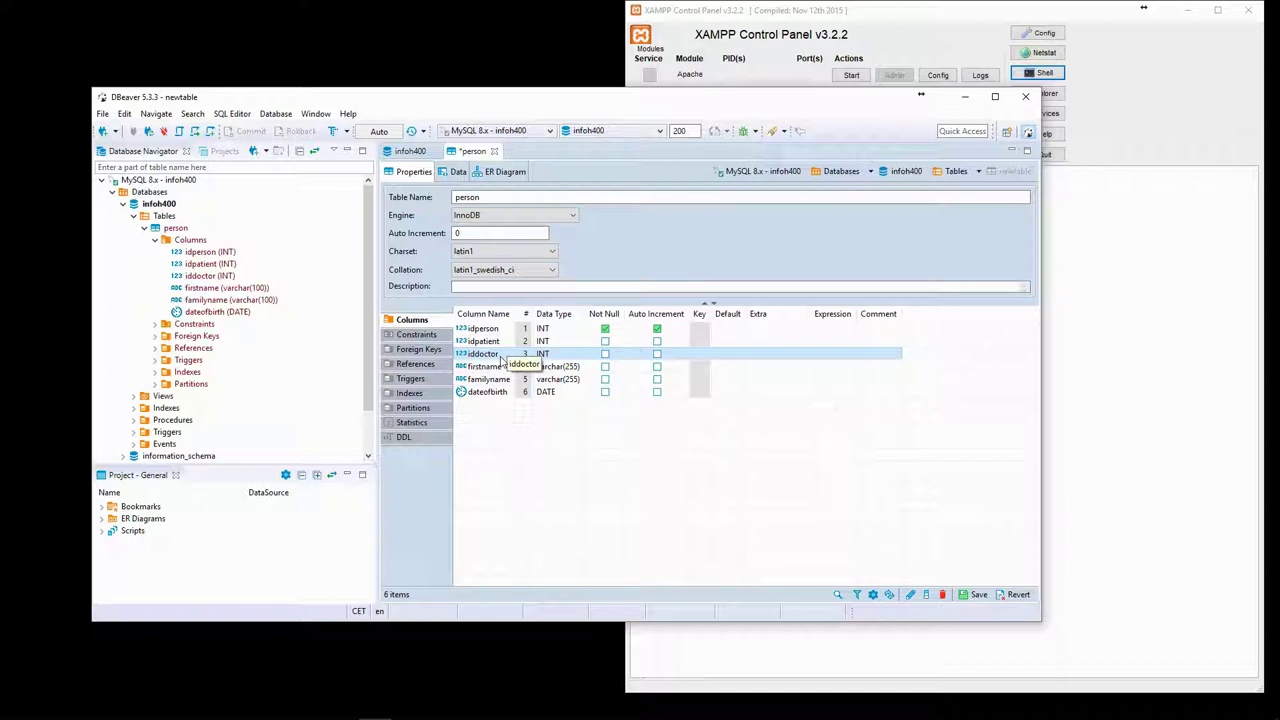
Step: Create the primary key constraint person_pk on the idperson column of the person table
{"action": "left_click", "coordinate": [415, 335]}
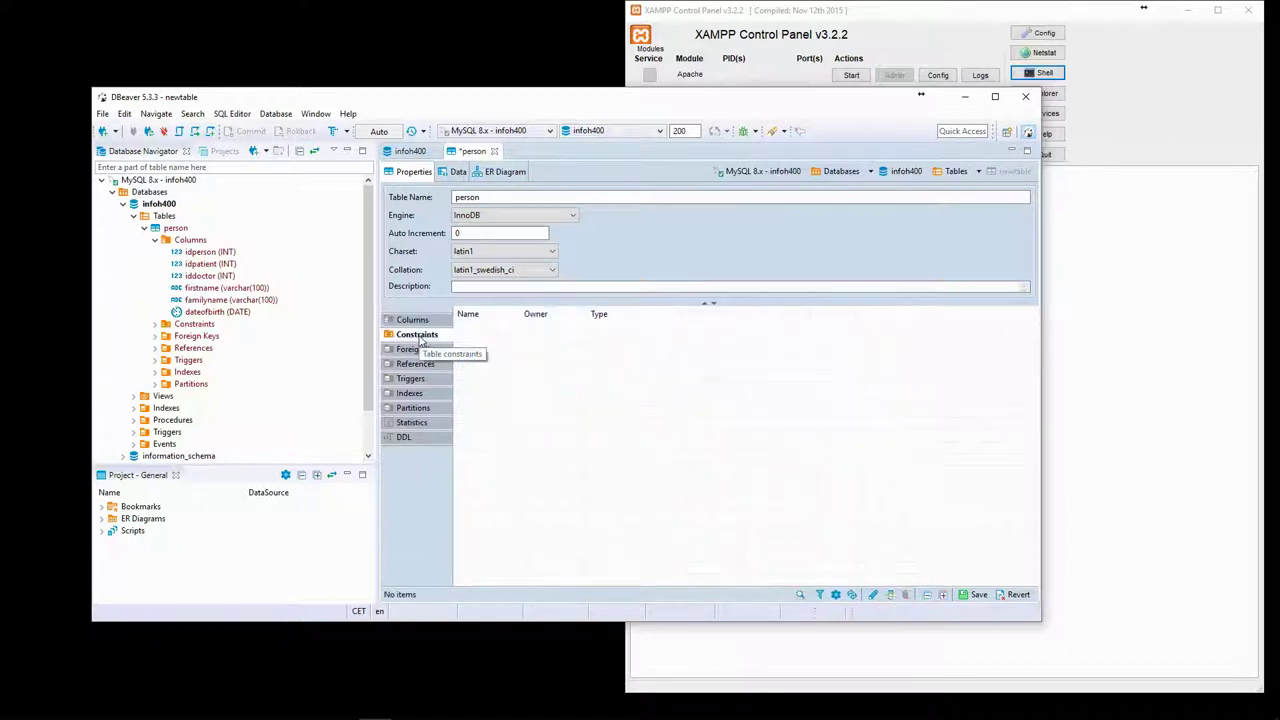
{"action": "right_click", "coordinate": [480, 336]}
{"action": "left_click", "coordinate": [533, 349]}
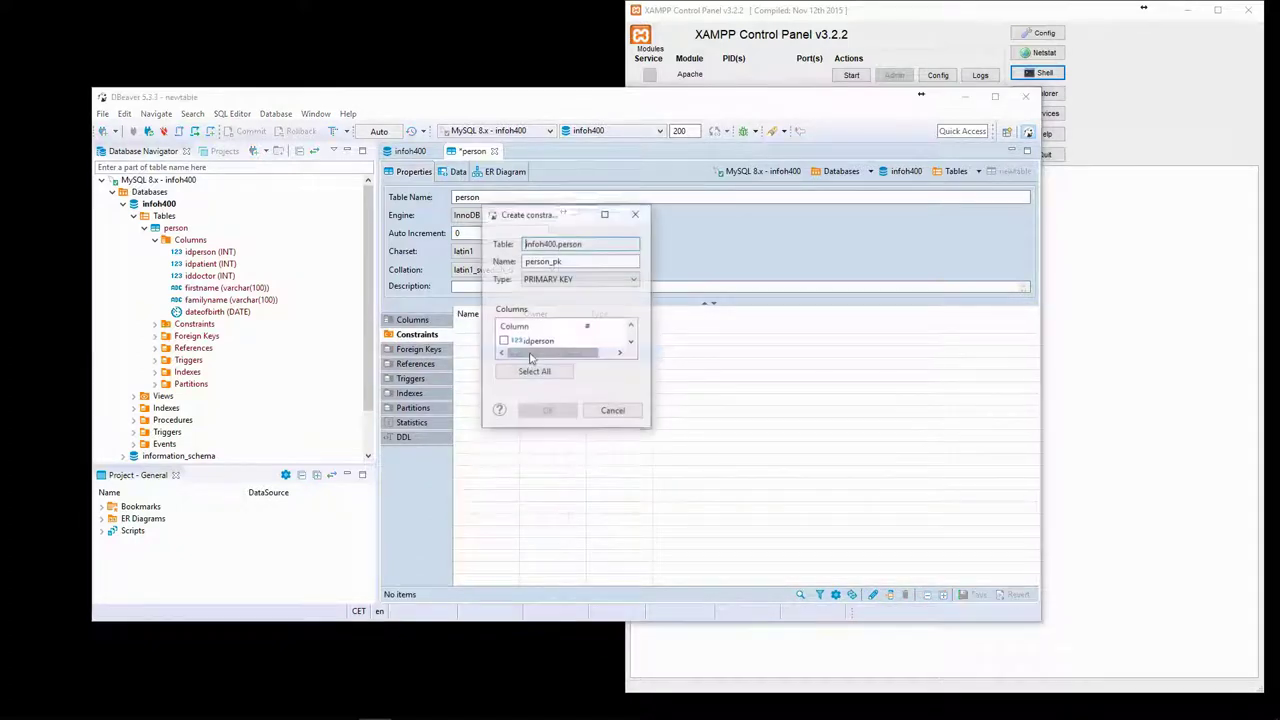
{"action": "left_click", "coordinate": [574, 280]}
{"action": "left_click", "coordinate": [574, 281]}
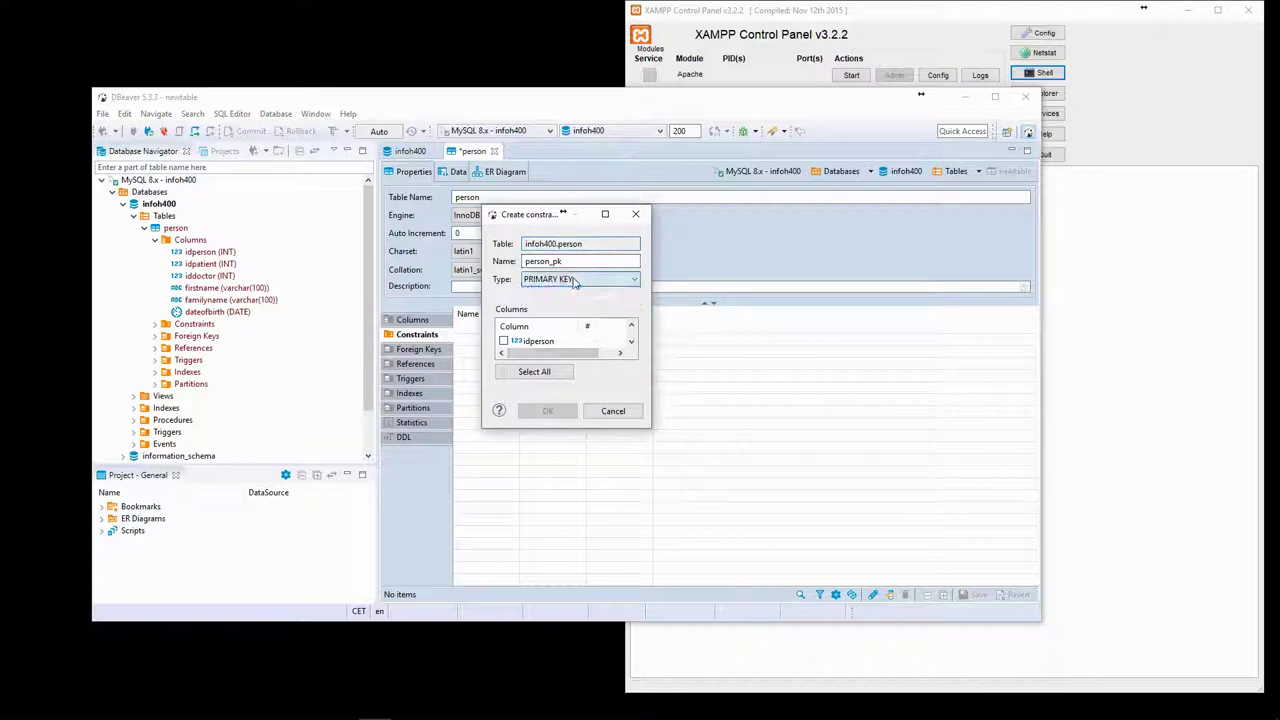
{"action": "left_click", "coordinate": [503, 341]}
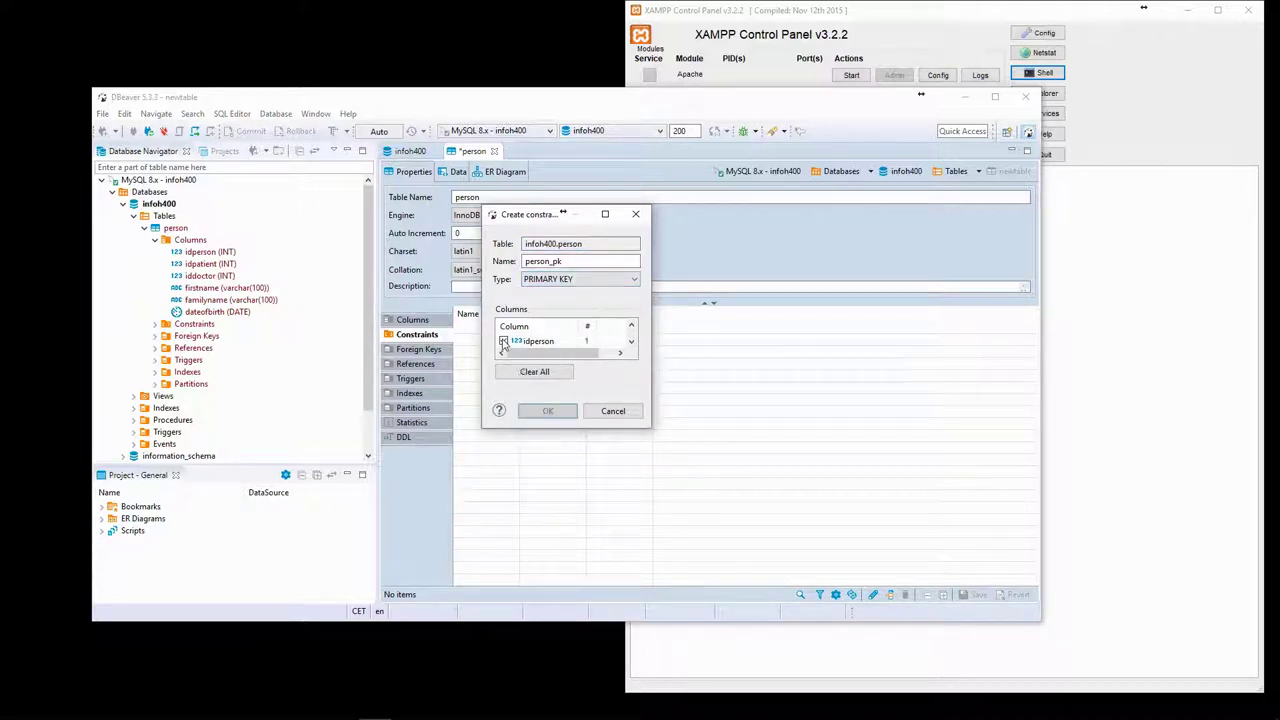
{"action": "scroll", "coordinate": [563, 336], "scroll_direction": "down", "scroll_amount": 1}
{"action": "scroll", "coordinate": [563, 336], "scroll_direction": "up", "scroll_amount": 1}
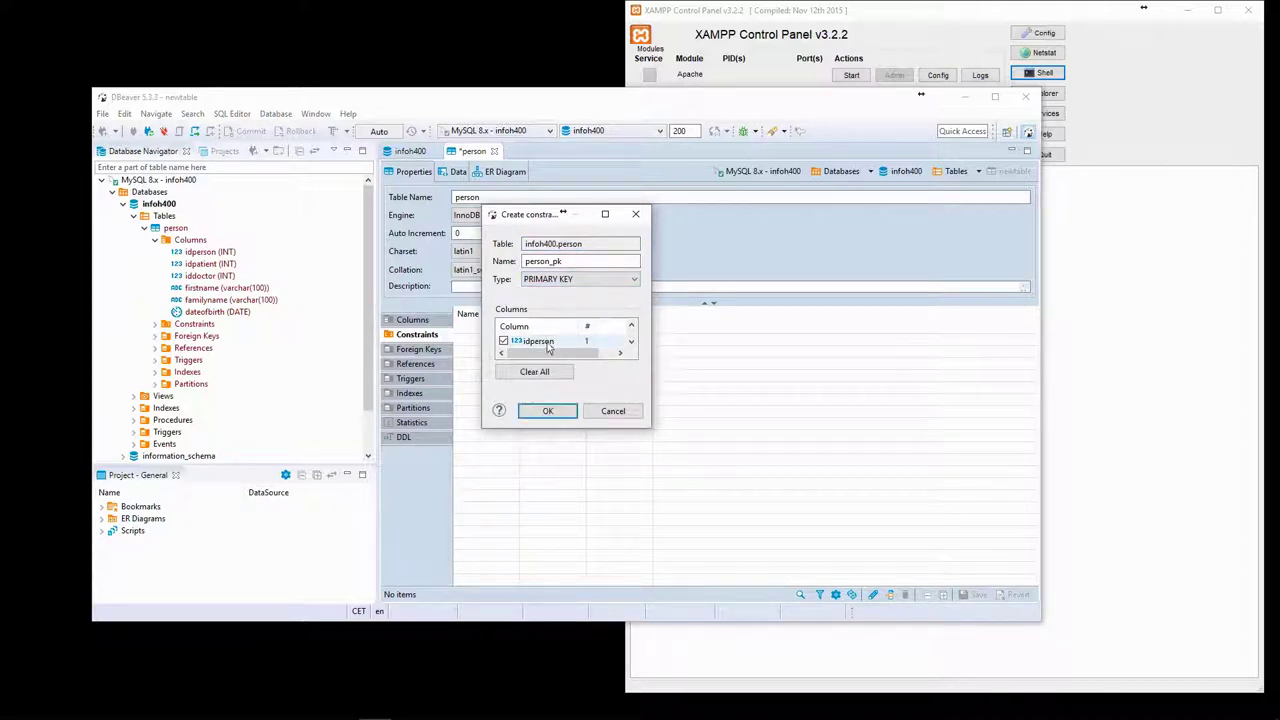
{"action": "left_click", "coordinate": [546, 410]}
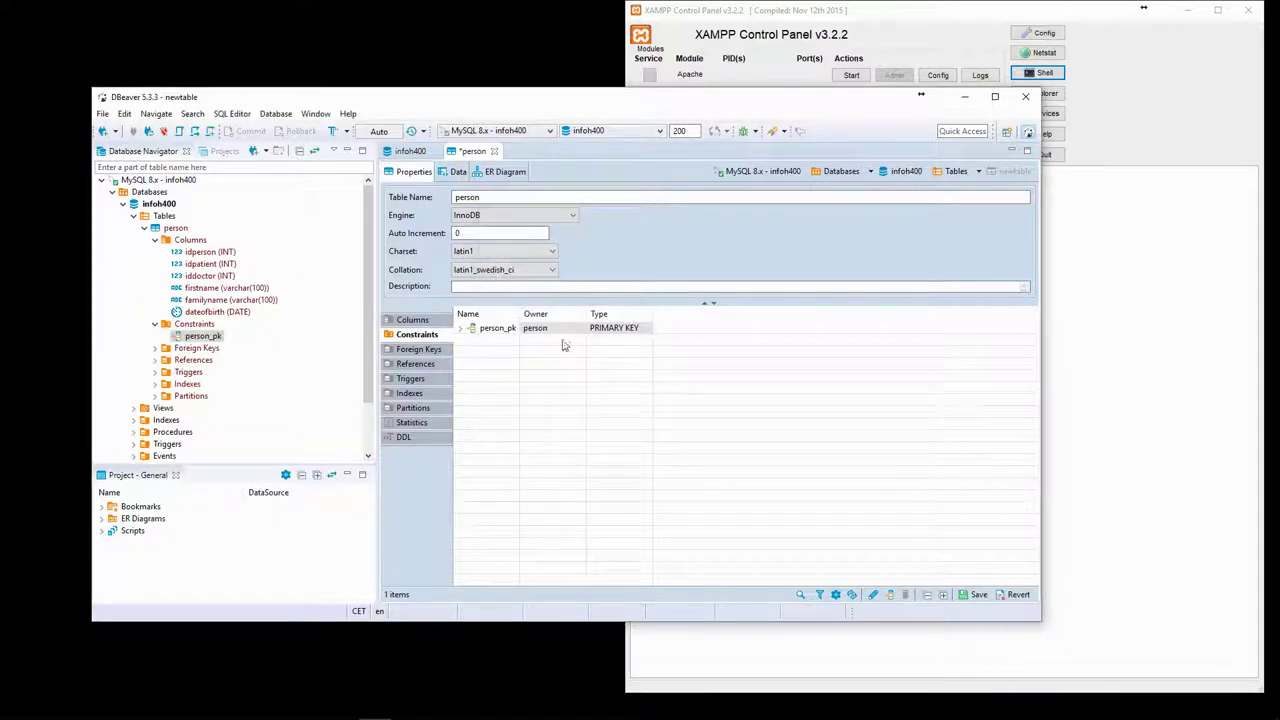
Step: Check the person table's columns and constraints, and persist the new table to the infoh400 database
{"action": "left_click", "coordinate": [420, 320]}
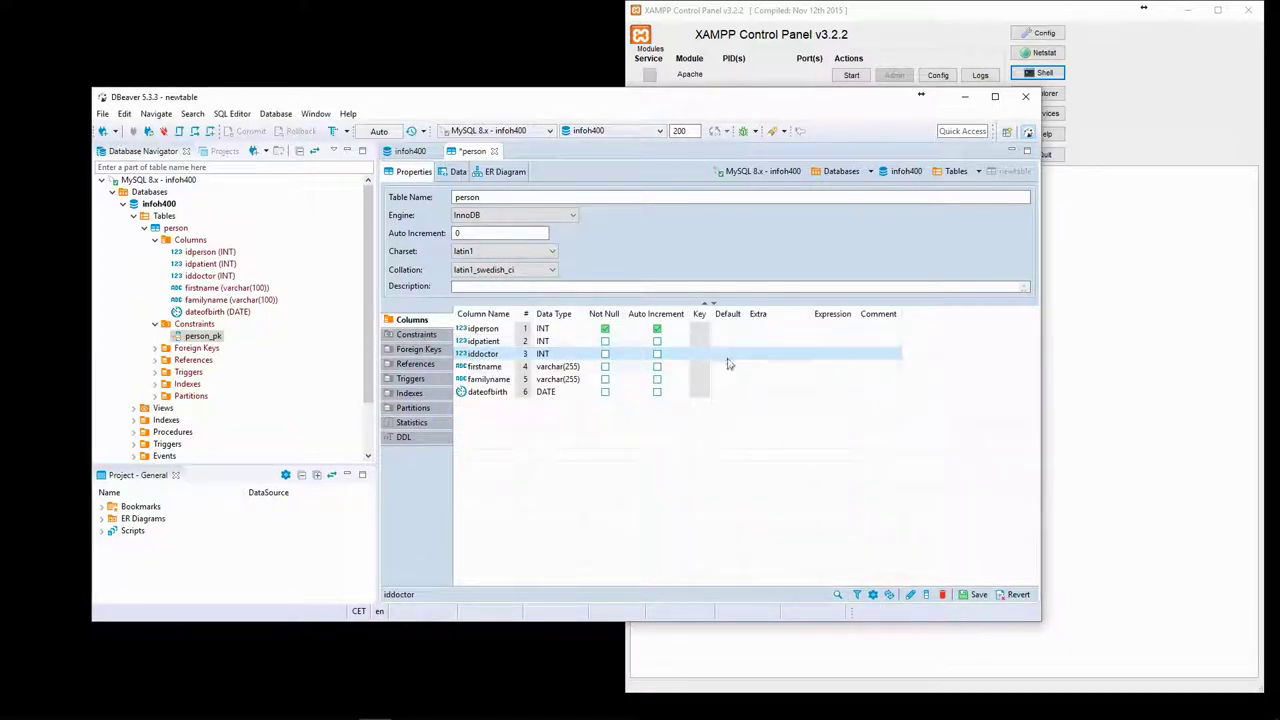
{"action": "left_click", "coordinate": [410, 334]}
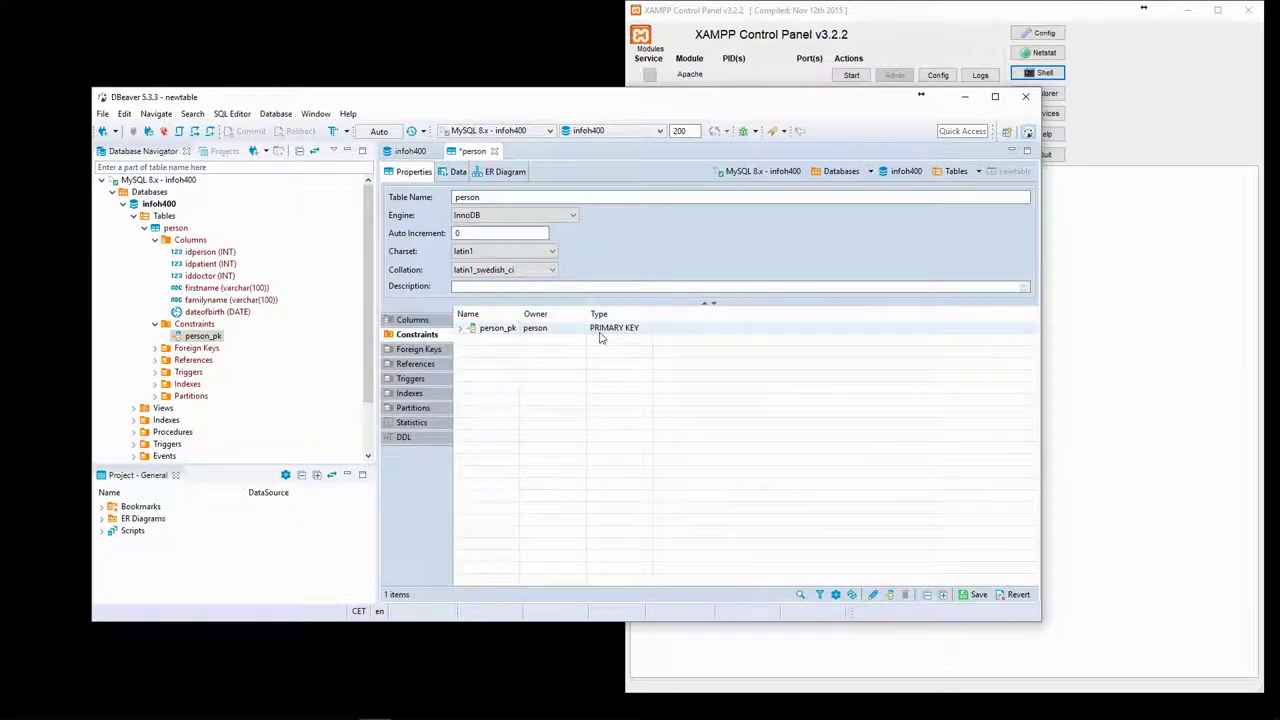
{"action": "left_click", "coordinate": [411, 319]}
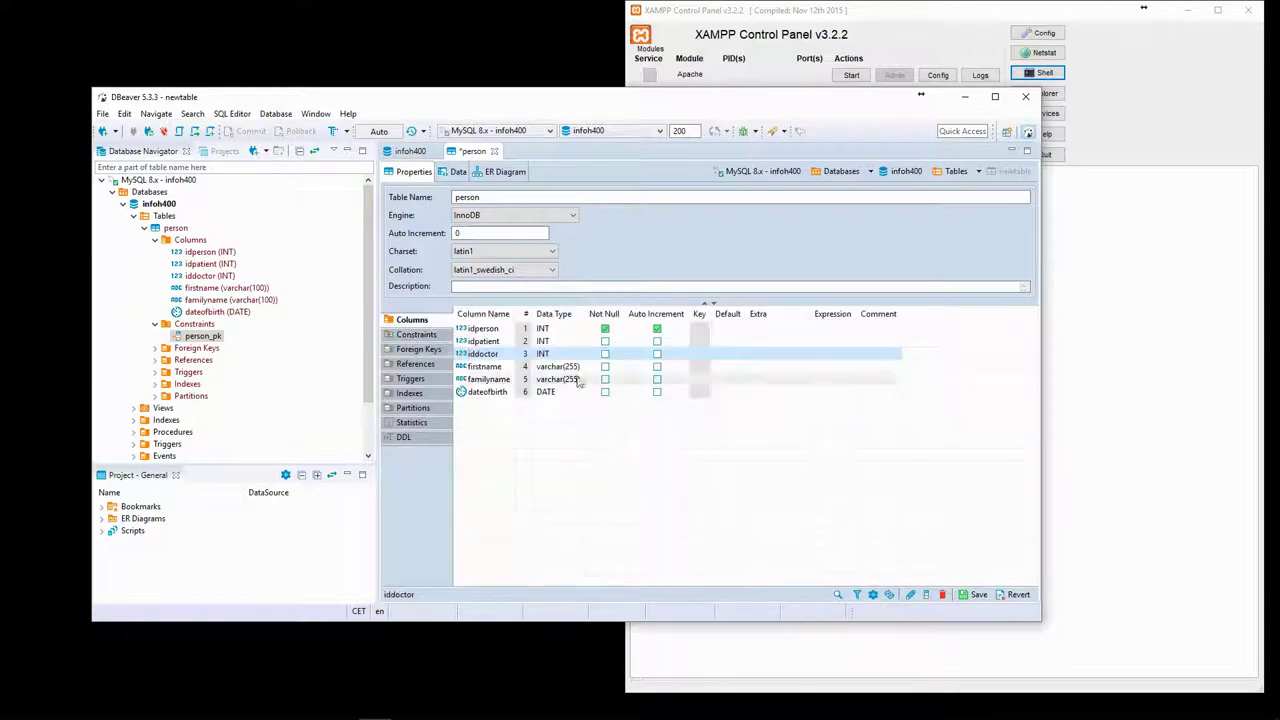
{"action": "key", "text": "ctrl+s"}
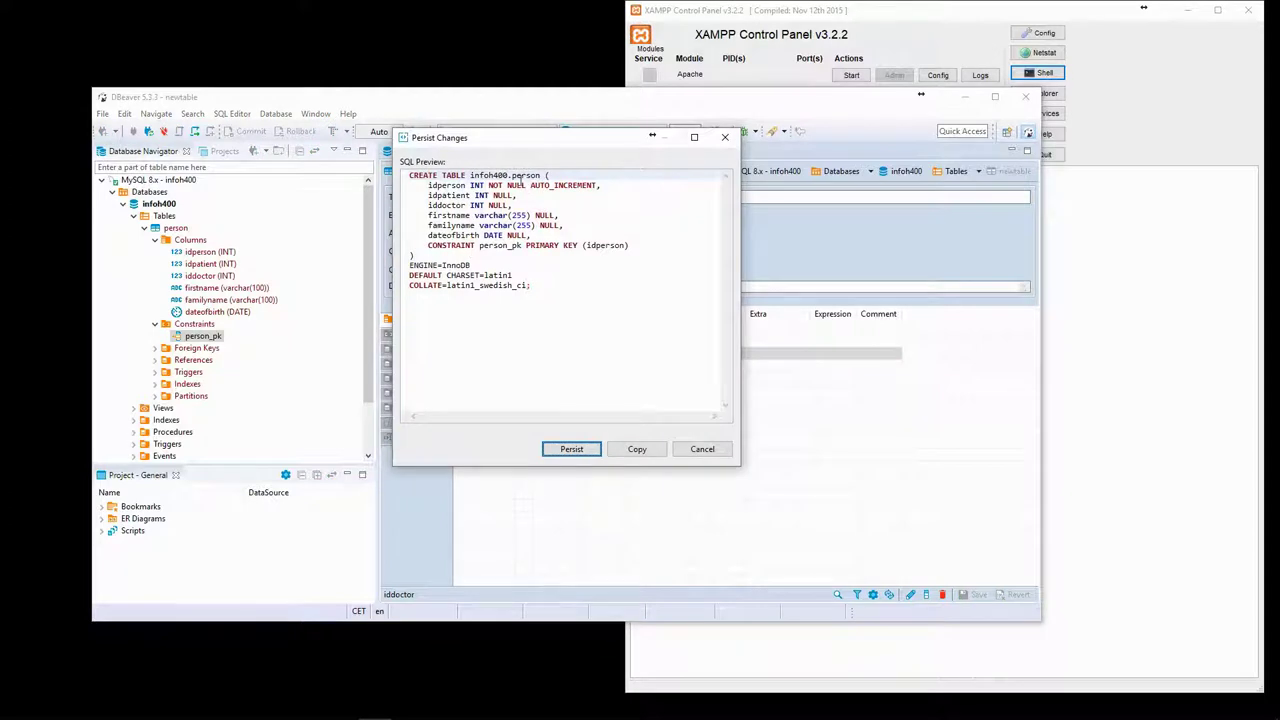
{"action": "left_click", "coordinate": [566, 448]}
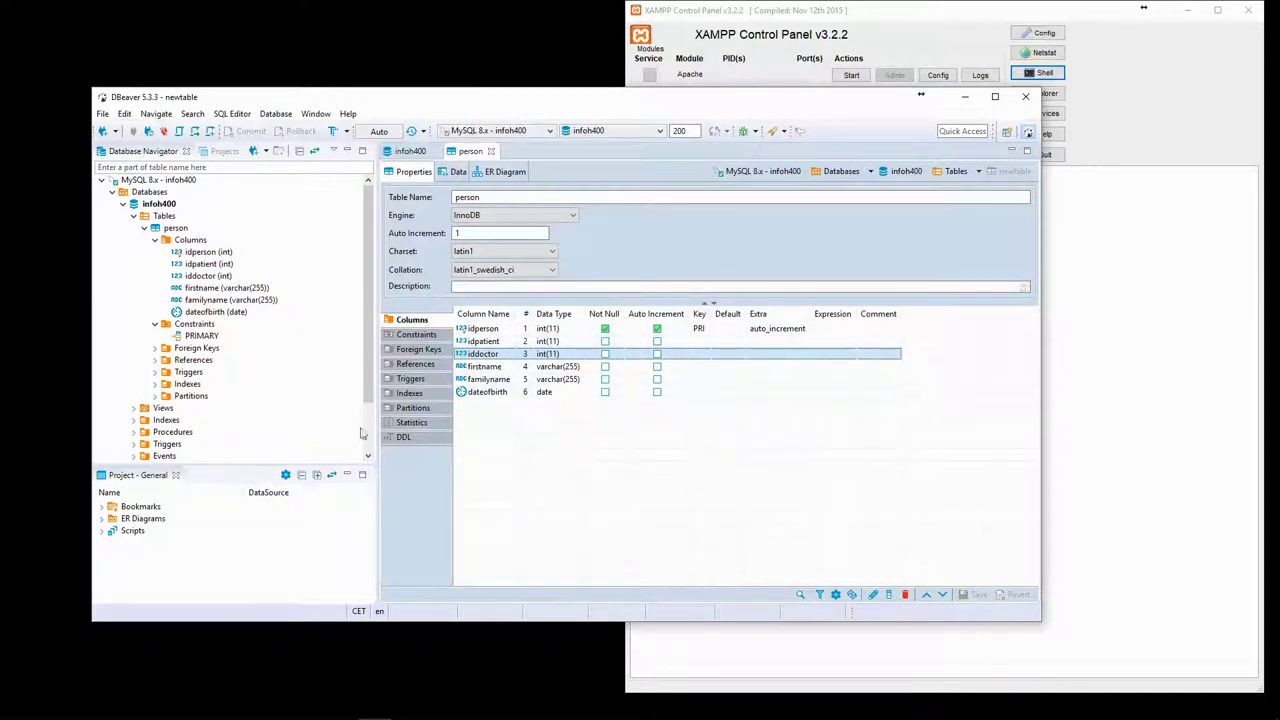
Step: Create a new table for patients in the infoh400 database
{"action": "left_click", "coordinate": [409, 151]}
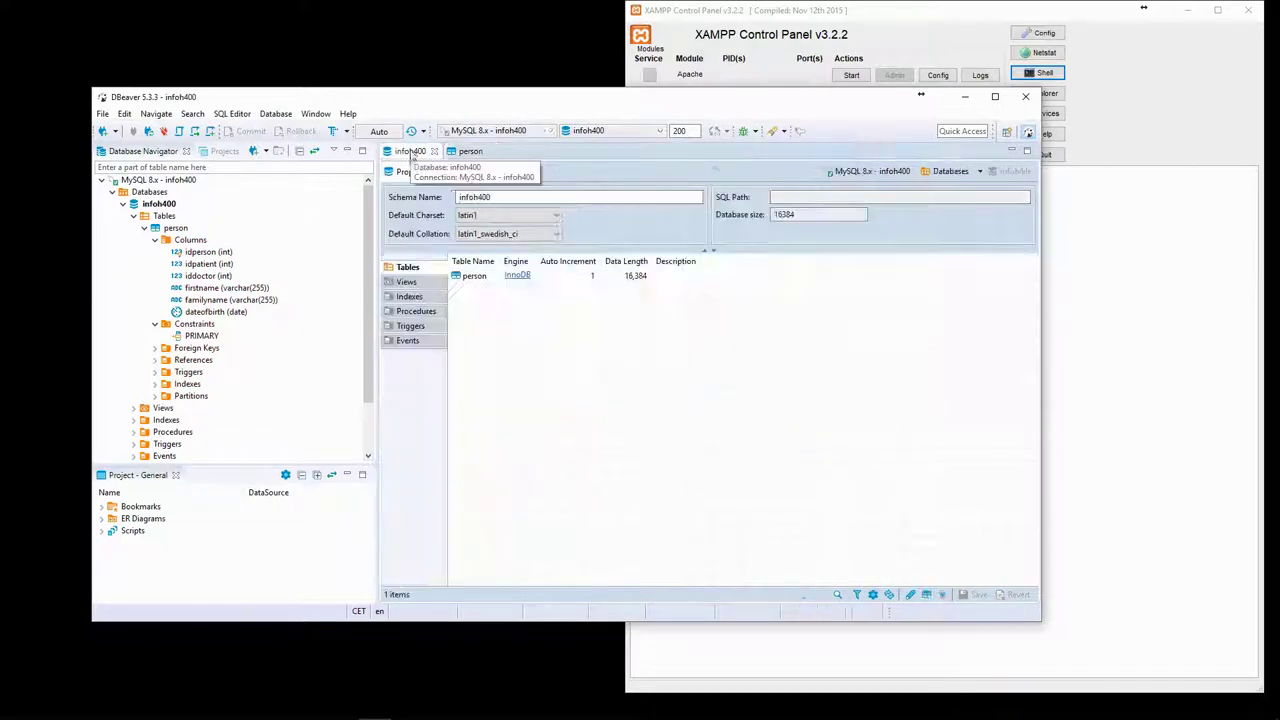
{"action": "right_click", "coordinate": [490, 293]}
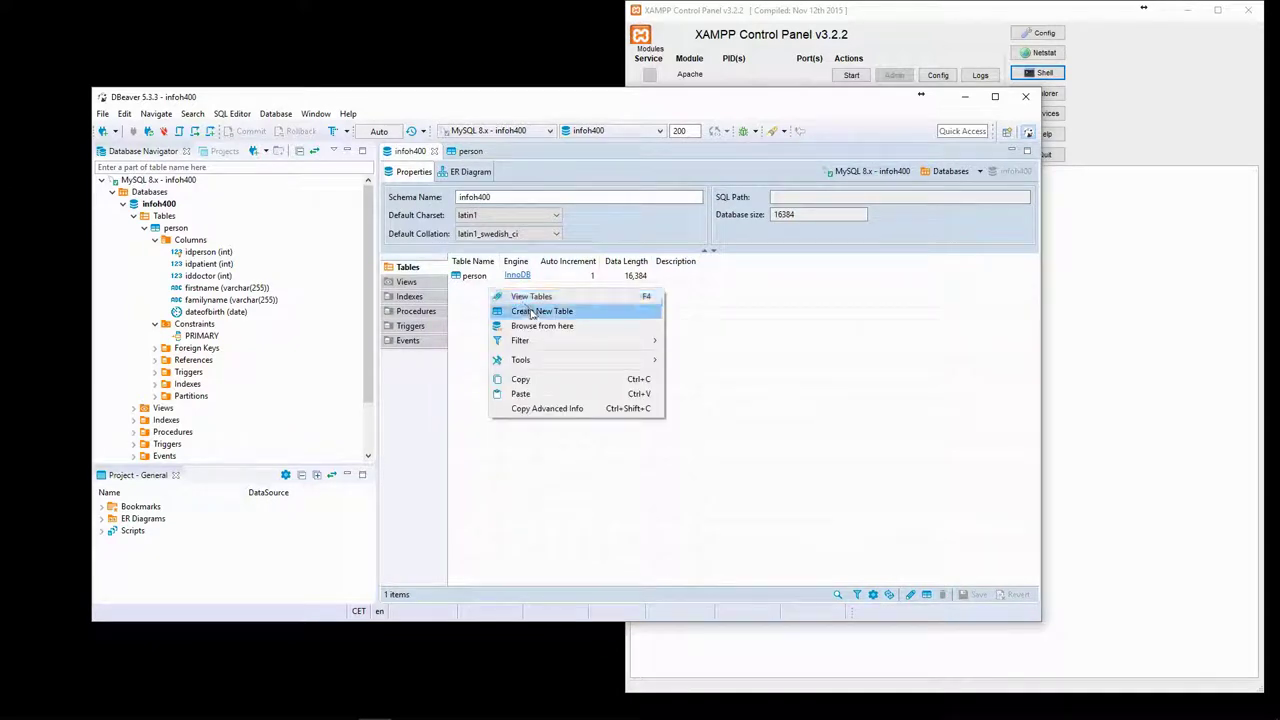
{"action": "left_click", "coordinate": [514, 309]}
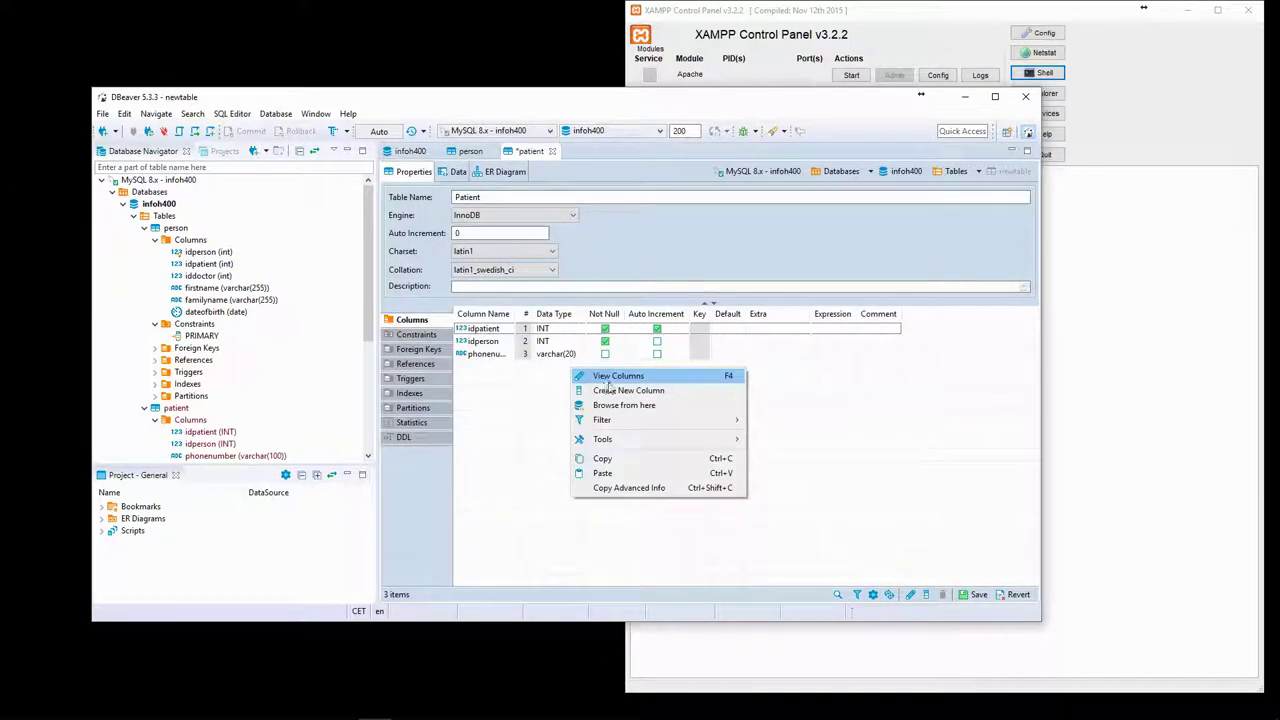
Step: Add a status column of type ENUM('active','inactive','banned') with Not Null enabled to the Patient table
{"action": "left_click", "coordinate": [622, 391]}
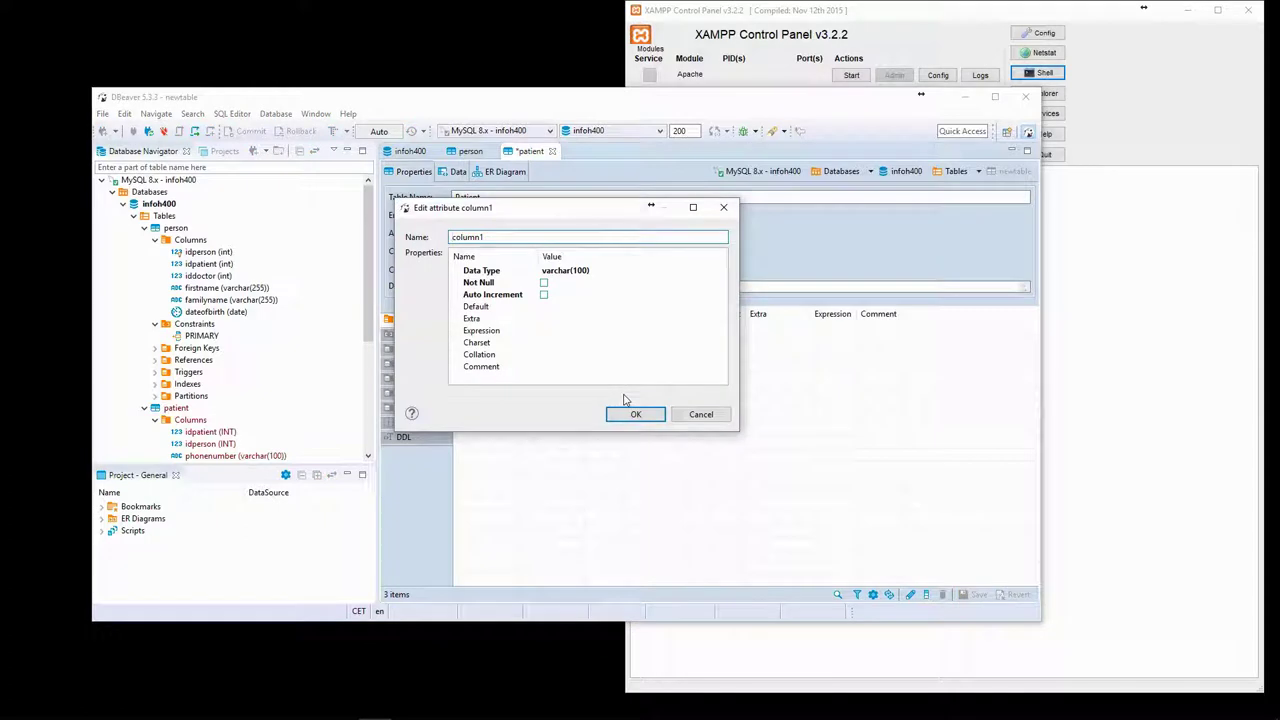
{"action": "type", "text": "status"}
{"action": "left_click", "coordinate": [590, 270]}
{"action": "type", "text": "ENUM('active','inactive','banne"}
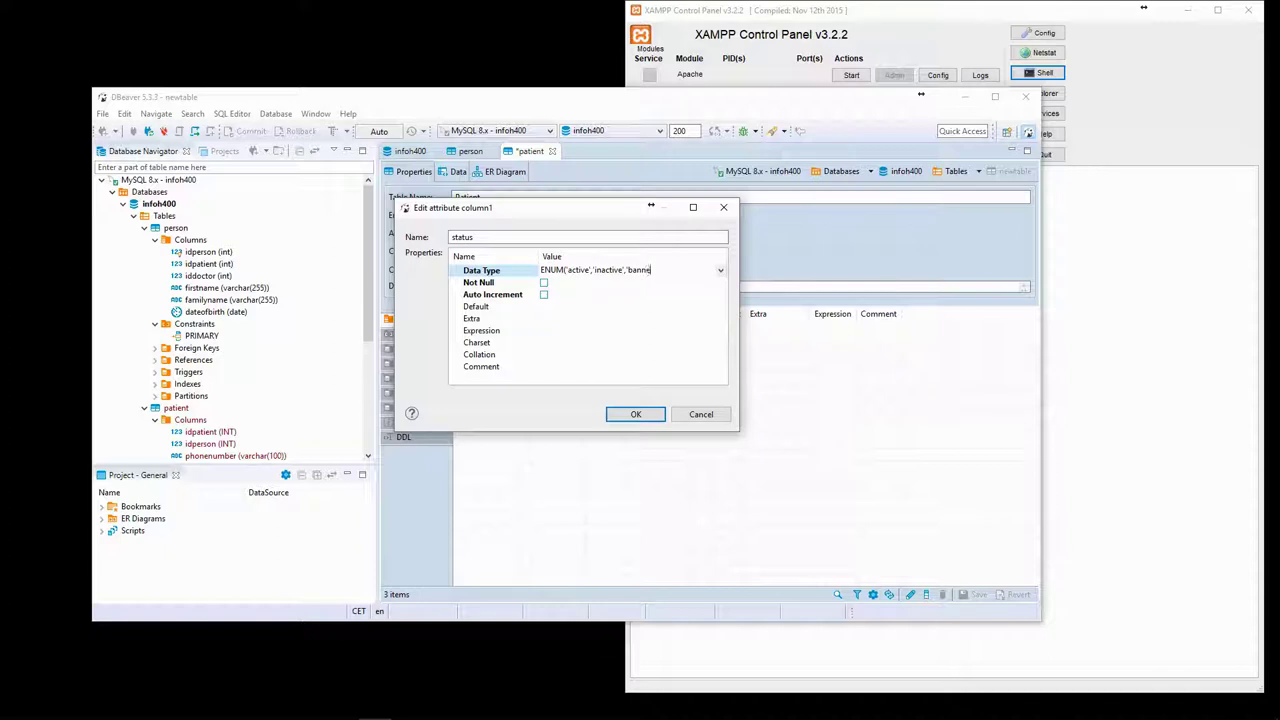
{"action": "key", "text": "Return"}
Step: Create the primary key constraint patient_pk on the idpatient column of the Patient table
{"action": "left_click", "coordinate": [416, 334]}
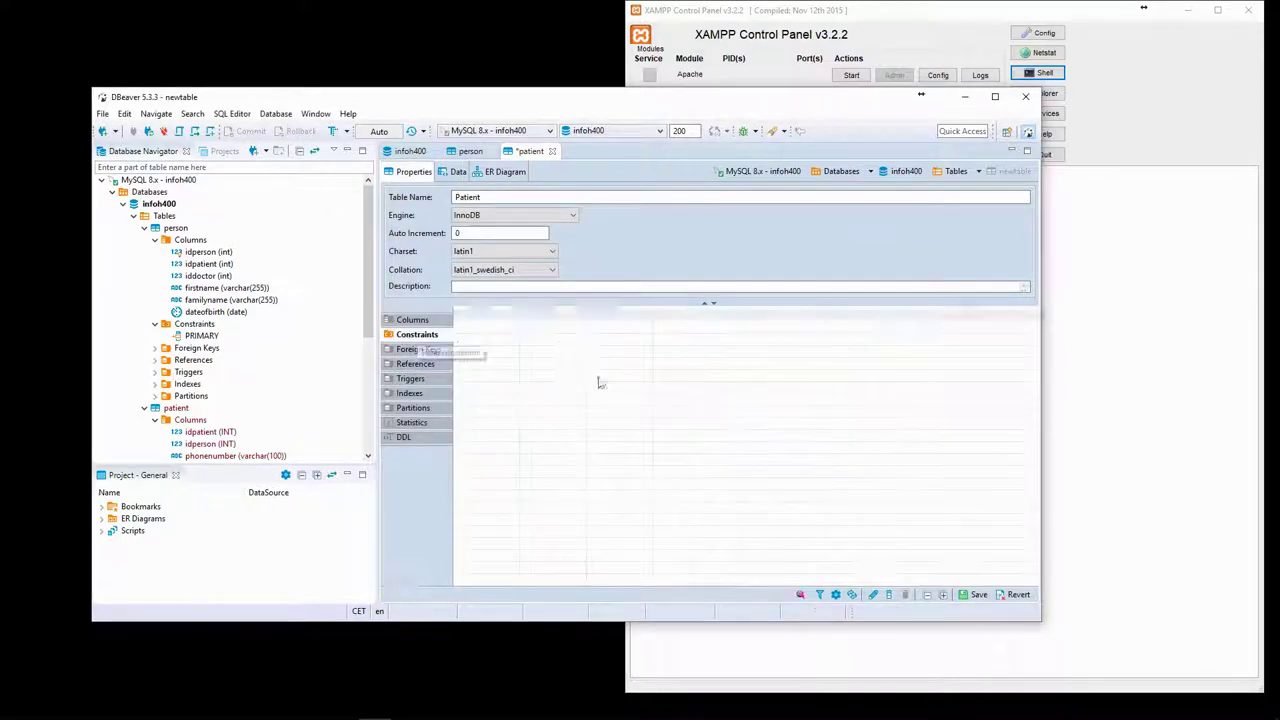
{"action": "right_click", "coordinate": [587, 356]}
{"action": "left_click", "coordinate": [632, 378]}
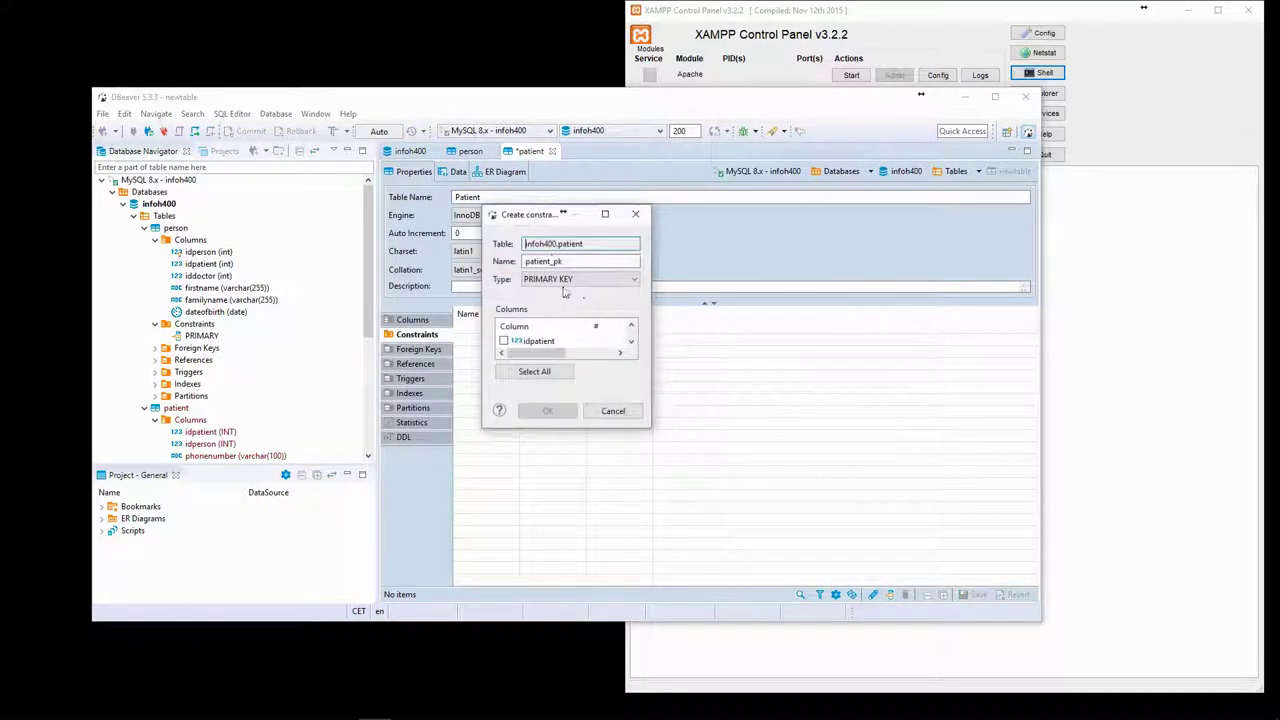
{"action": "left_click", "coordinate": [503, 341]}
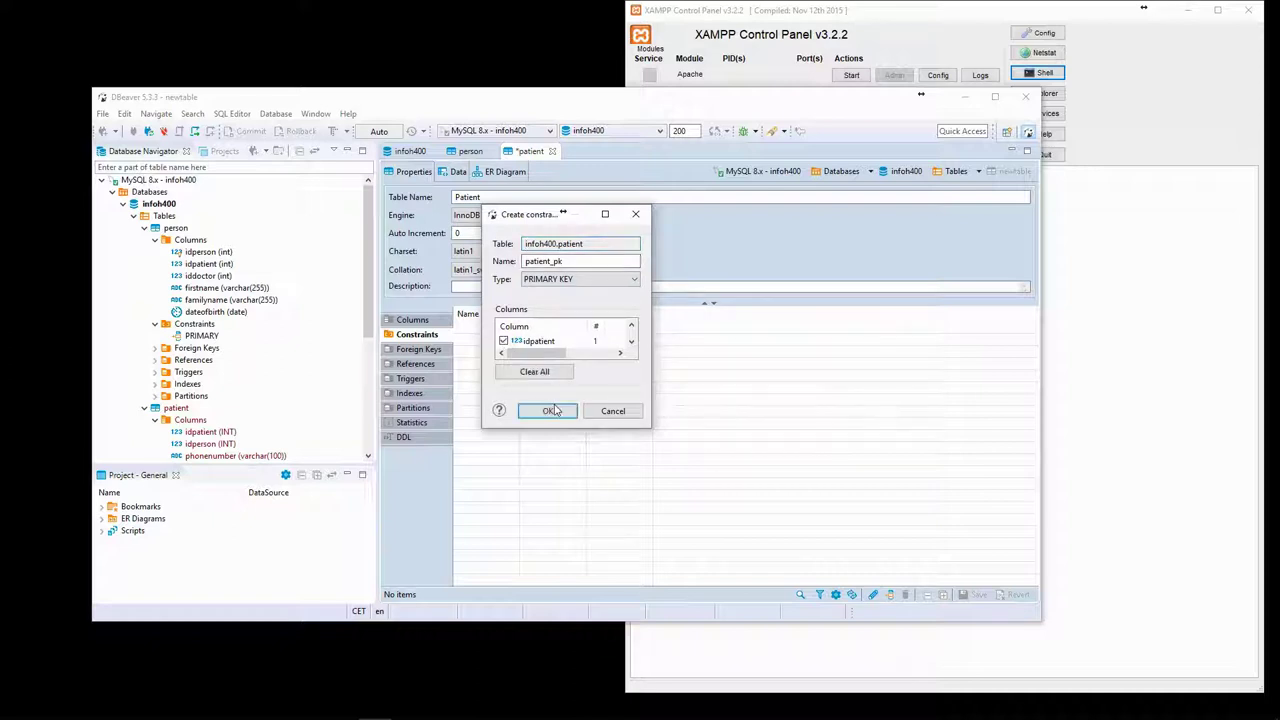
{"action": "left_click", "coordinate": [547, 411]}
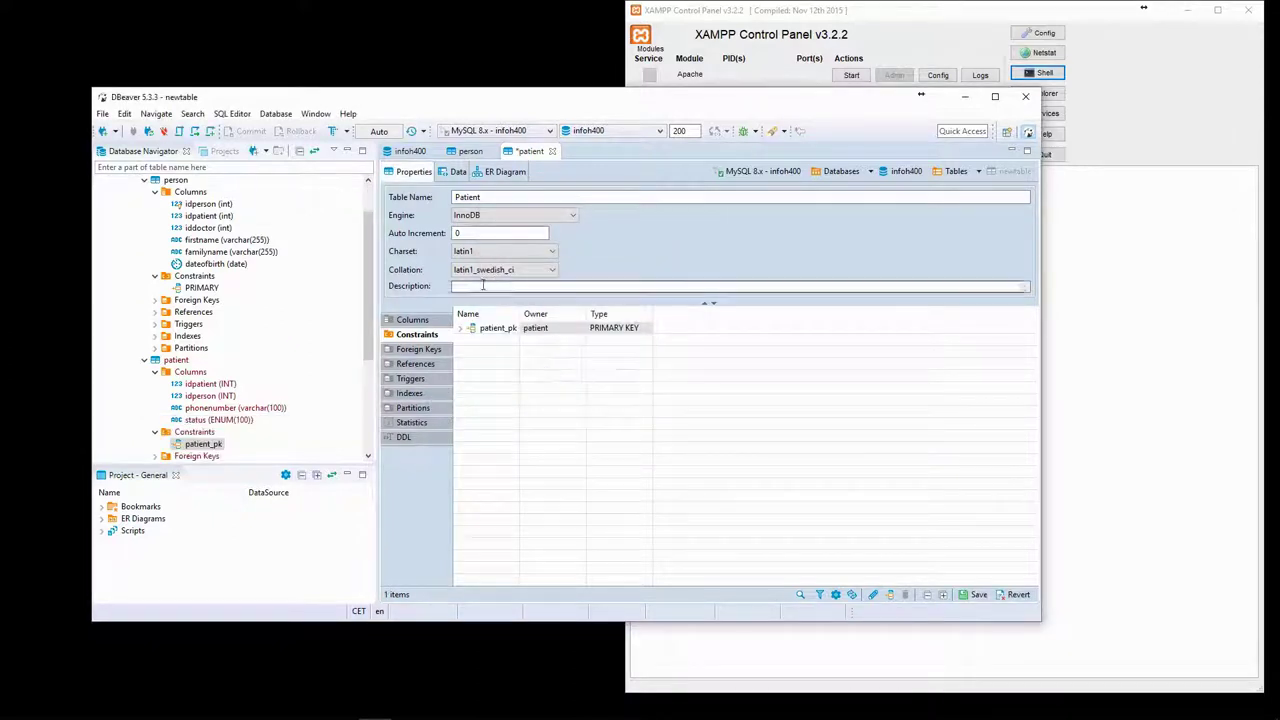
Step: Persist the new Patient table to the database and view the ER diagram of the infoh400 schema
{"action": "left_click", "coordinate": [411, 320]}
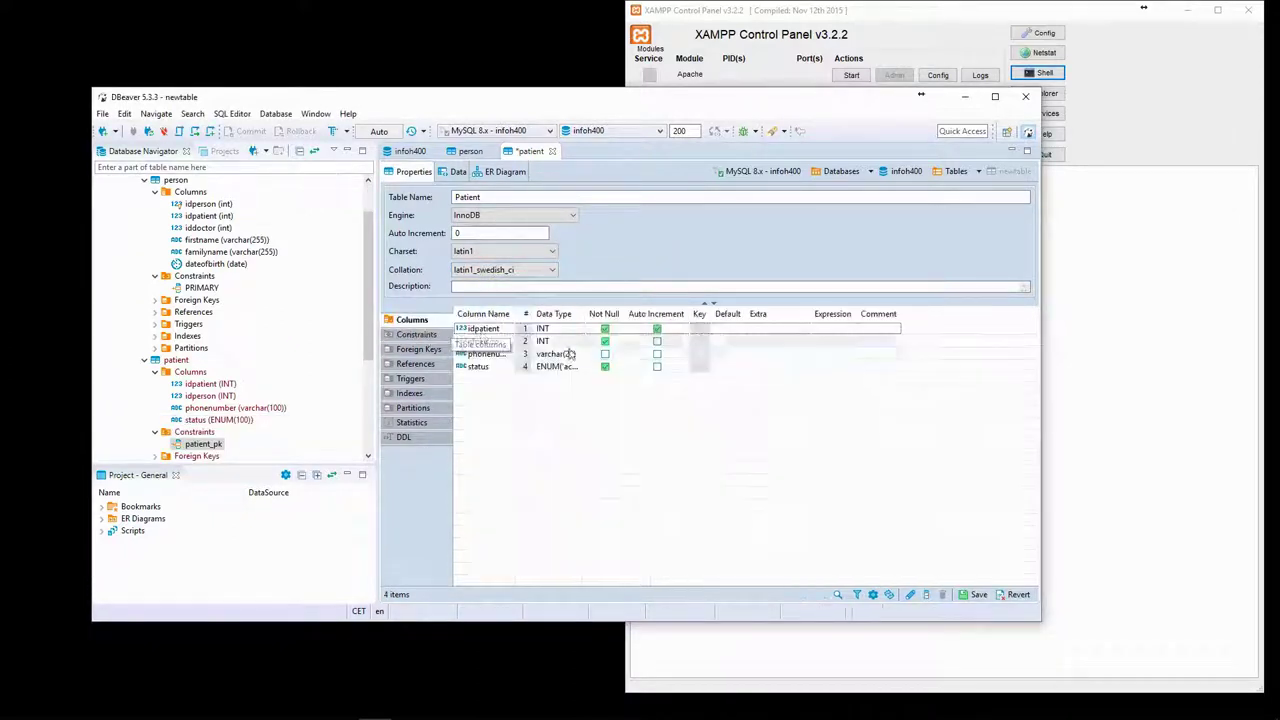
{"action": "key", "text": "ctrl+s"}
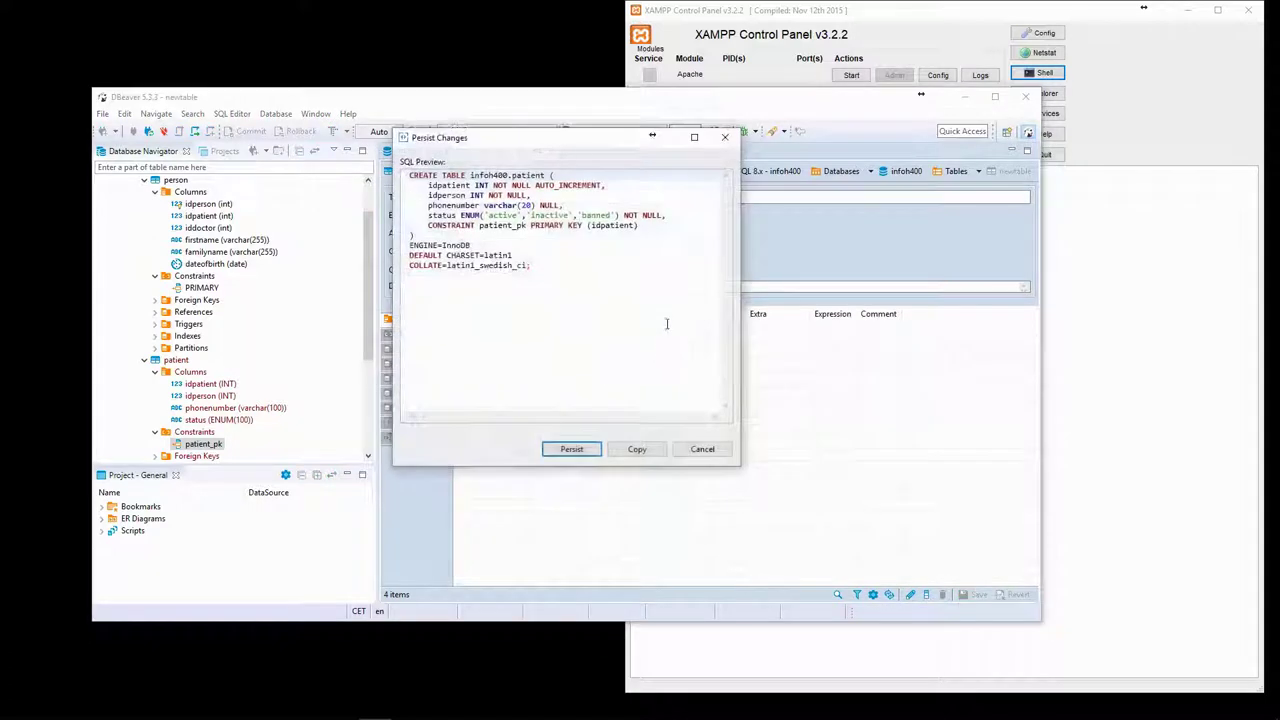
{"action": "left_click", "coordinate": [575, 450]}
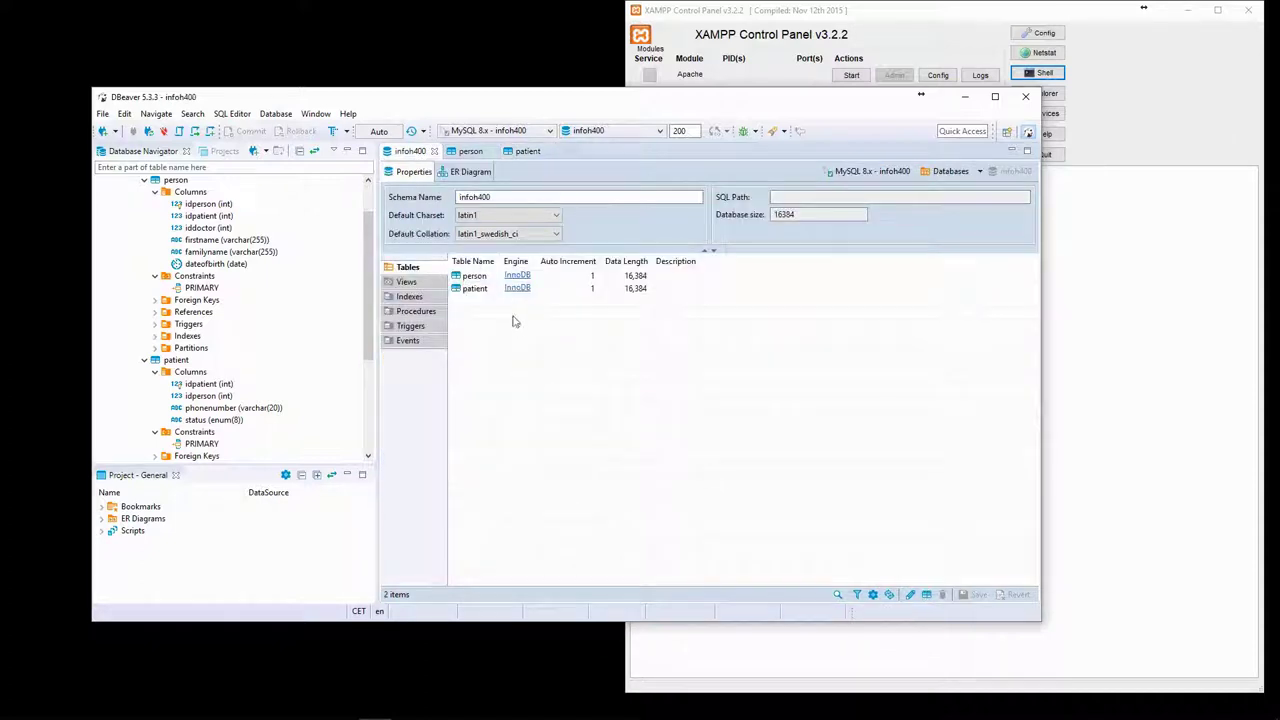
{"action": "left_click", "coordinate": [470, 172]}
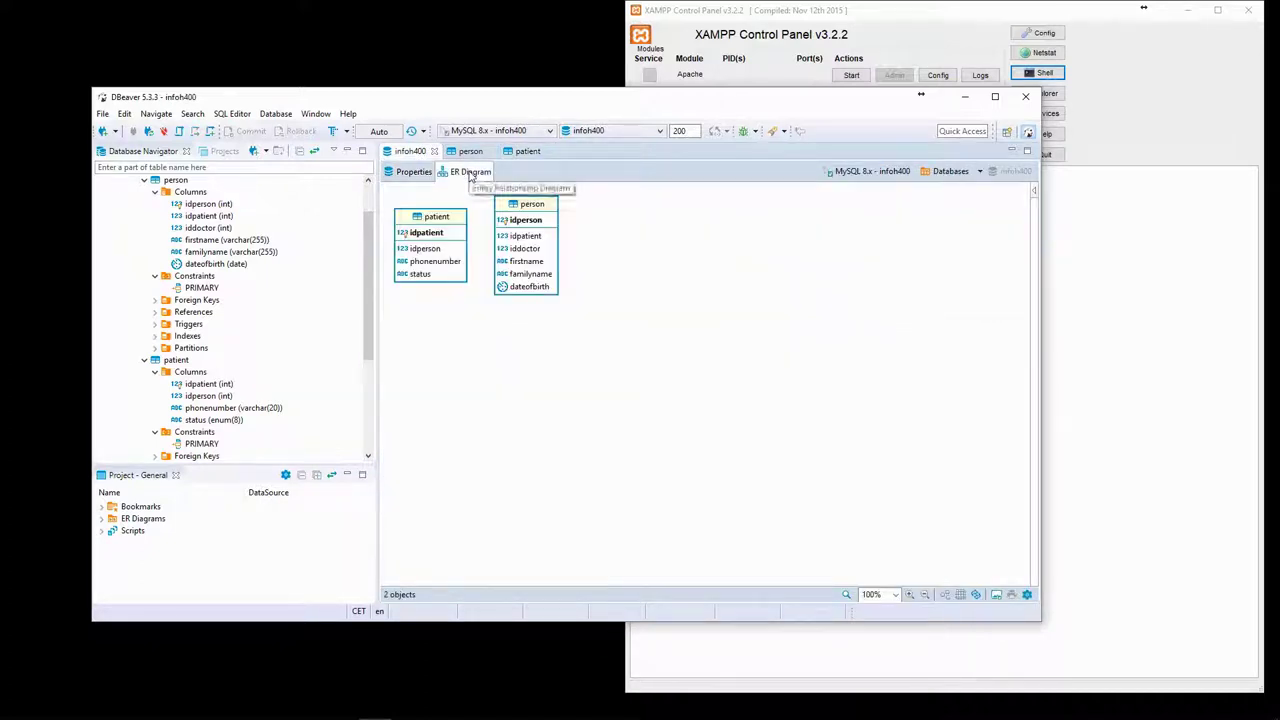
{"action": "left_click", "coordinate": [413, 172]}
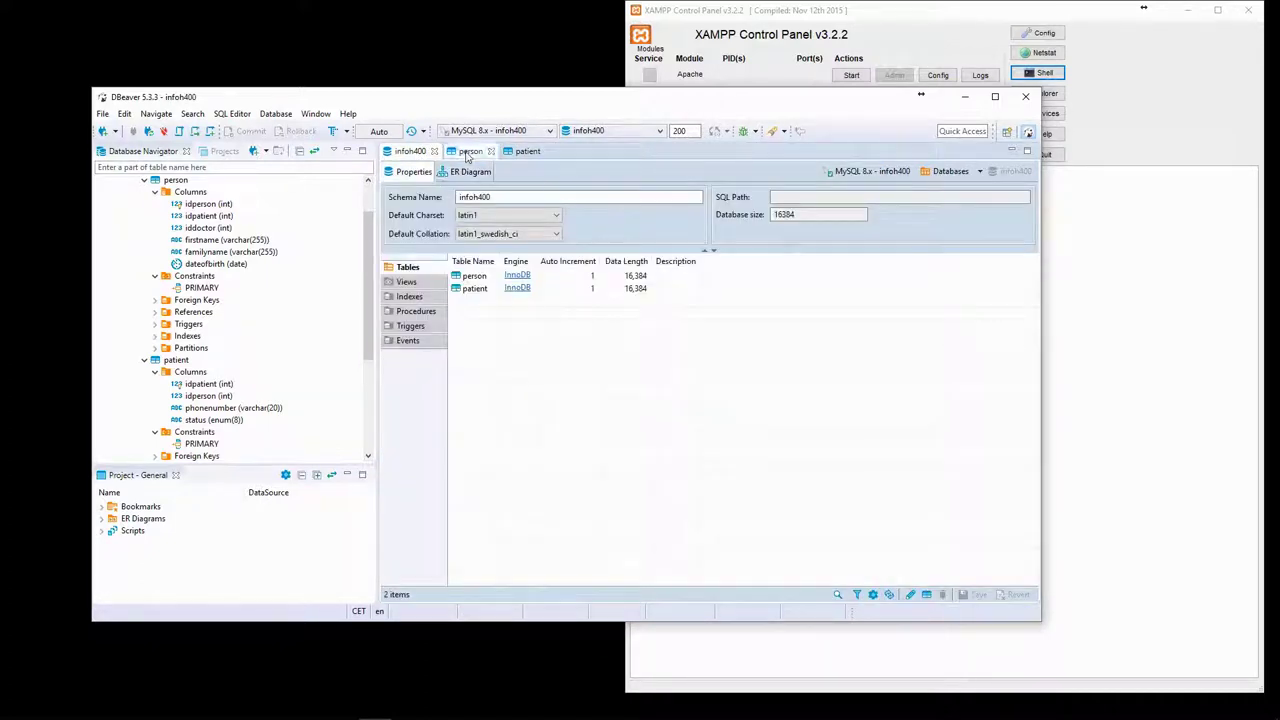
Step: Start a new foreign key on the person table with patient as the reference table
{"action": "left_click", "coordinate": [470, 151]}
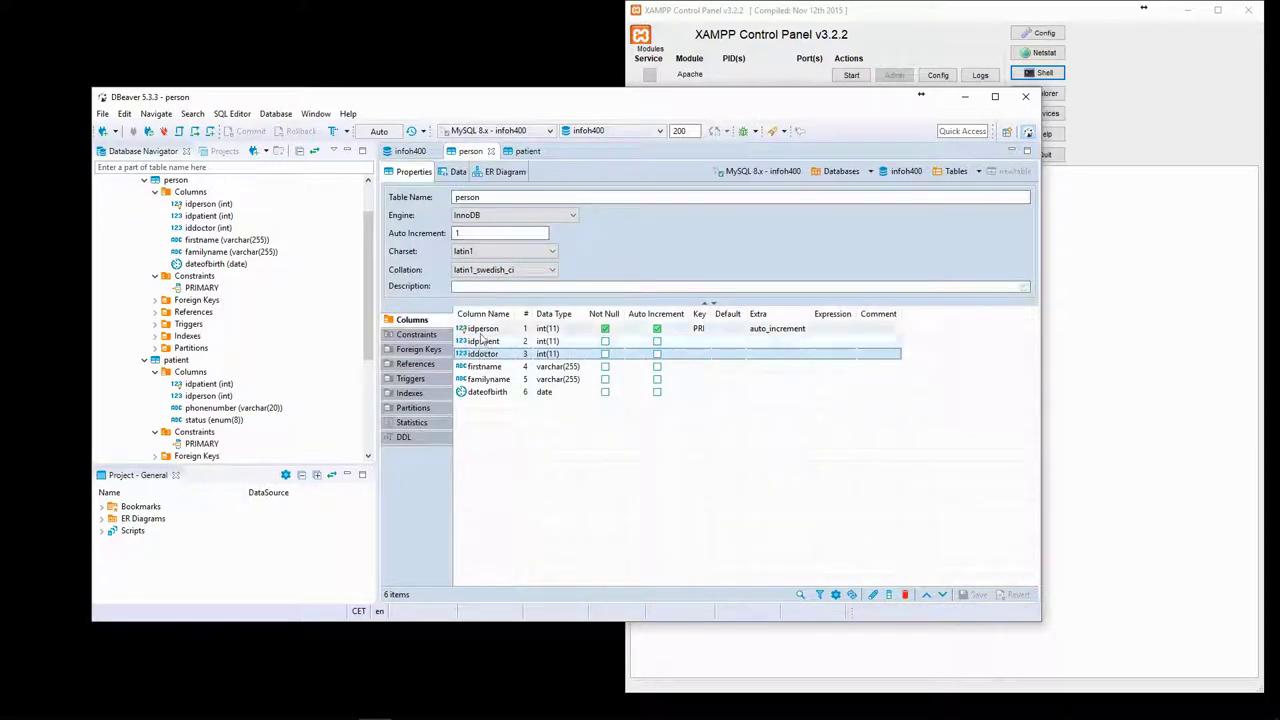
{"action": "left_click", "coordinate": [440, 349]}
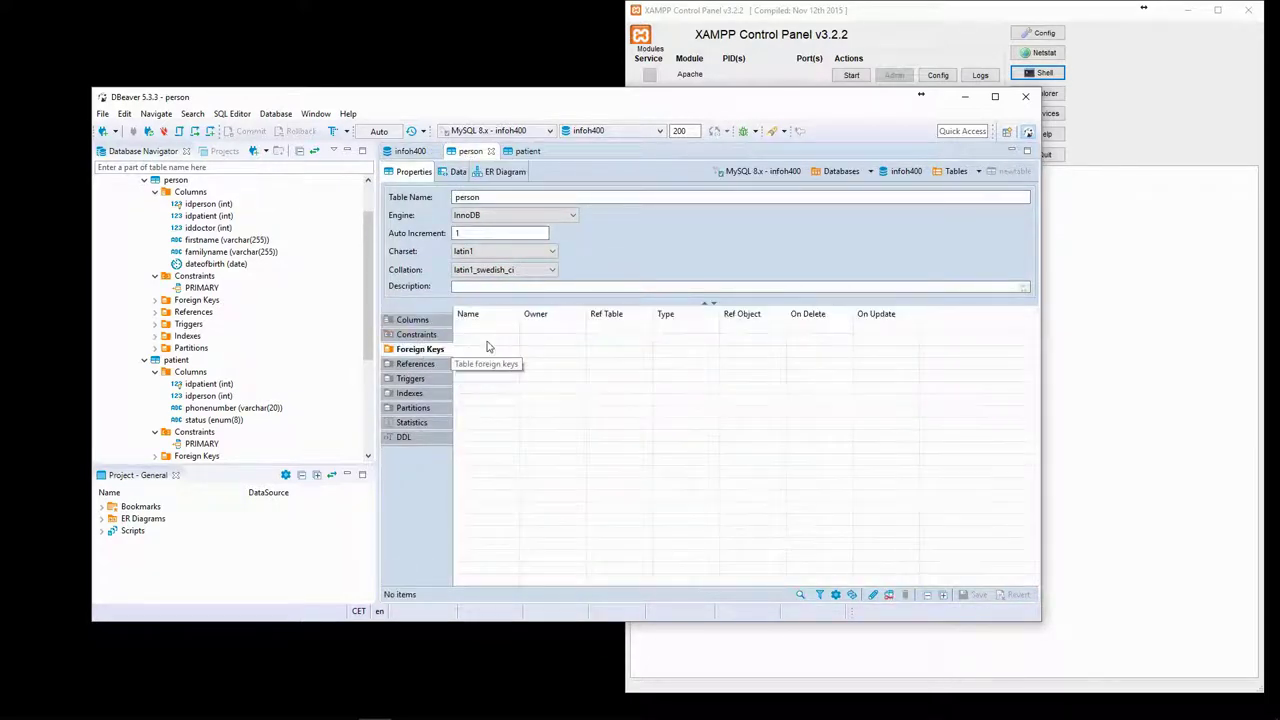
{"action": "right_click", "coordinate": [505, 331]}
{"action": "left_click", "coordinate": [547, 354]}
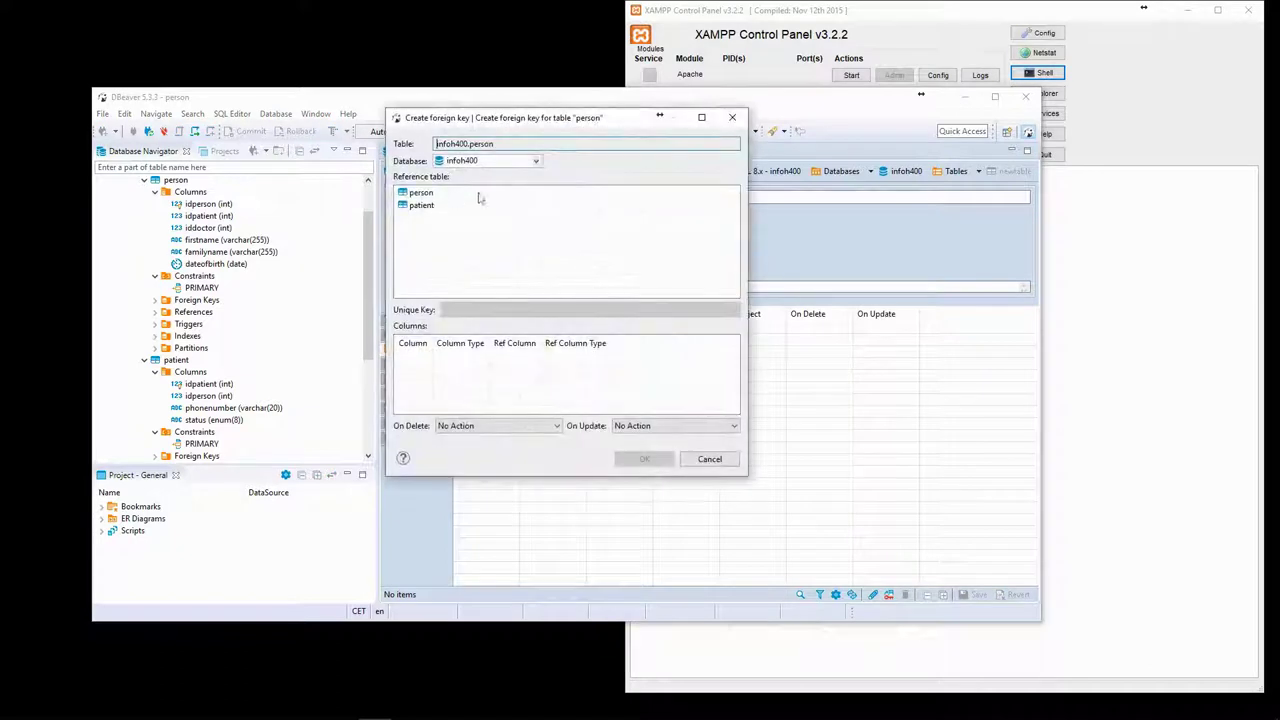
{"action": "left_click", "coordinate": [421, 204]}
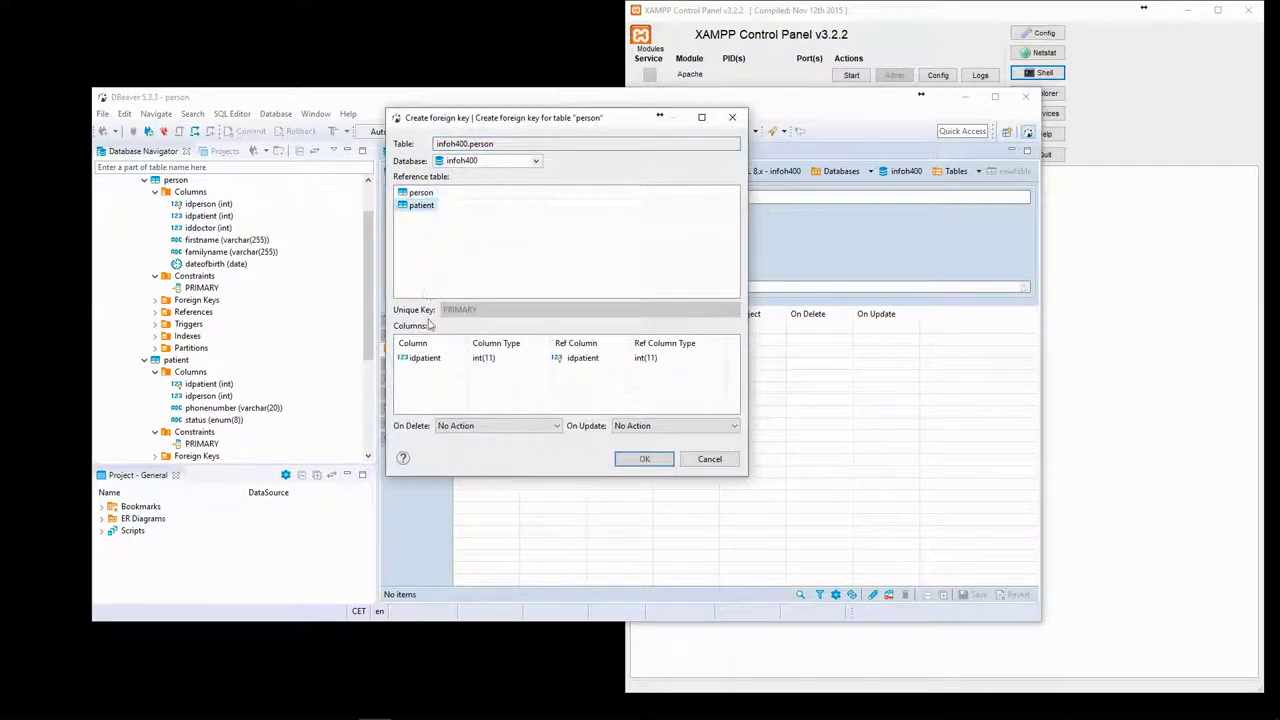
Step: Choose idpatient as the person table's column that refers to the patient table's idpatient in the foreign key
{"action": "left_click", "coordinate": [431, 360]}
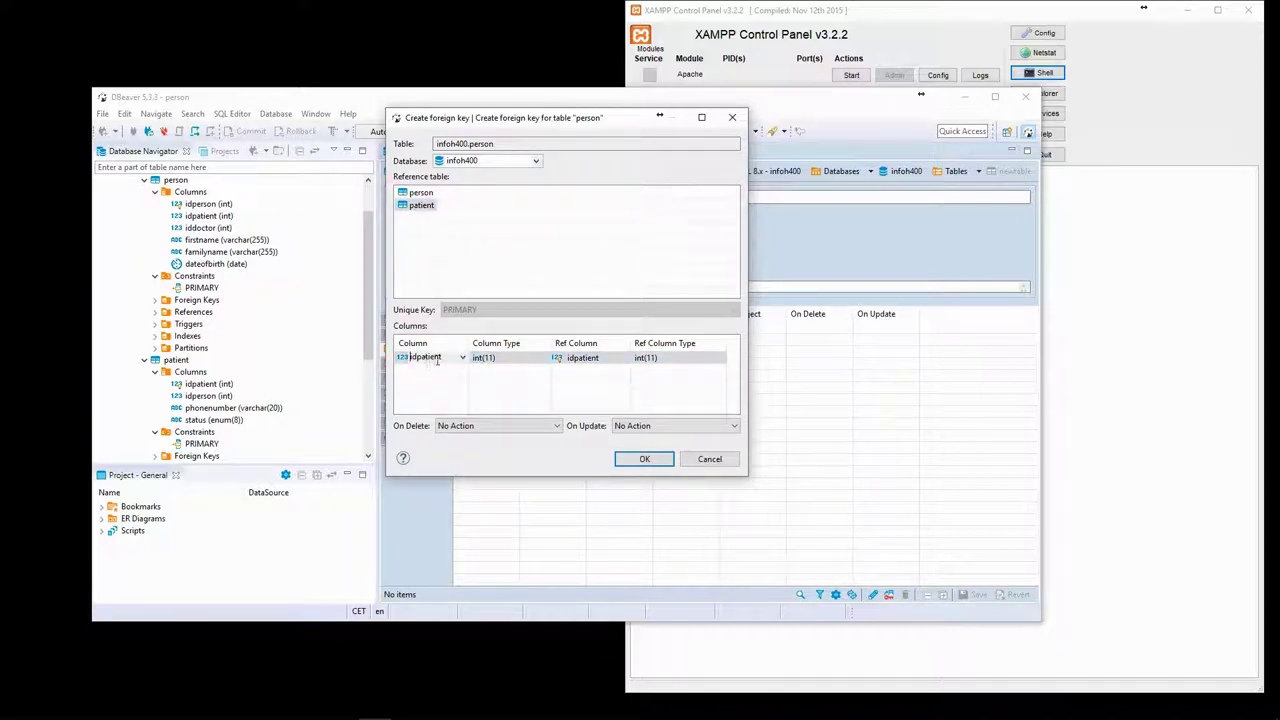
{"action": "left_click", "coordinate": [463, 358]}
{"action": "left_click", "coordinate": [463, 359]}
{"action": "left_click", "coordinate": [463, 359]}
{"action": "left_click", "coordinate": [456, 377]}
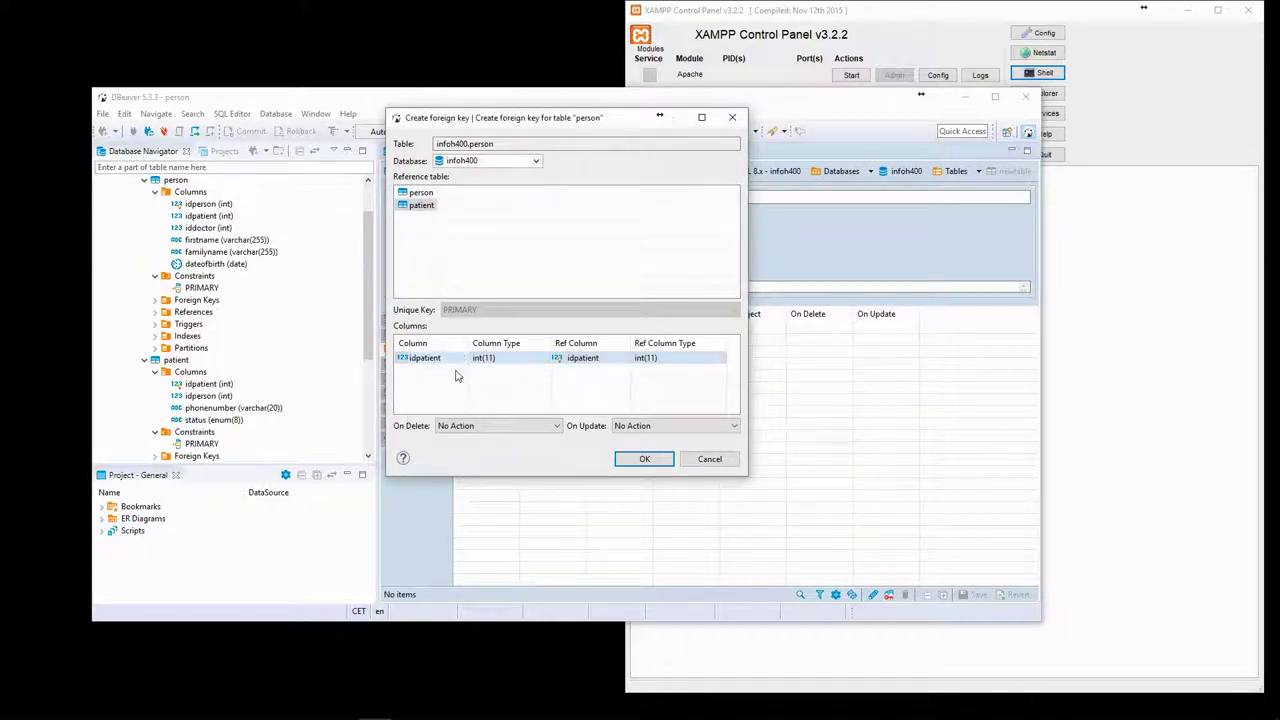
{"action": "left_click", "coordinate": [458, 360]}
{"action": "left_click", "coordinate": [462, 359]}
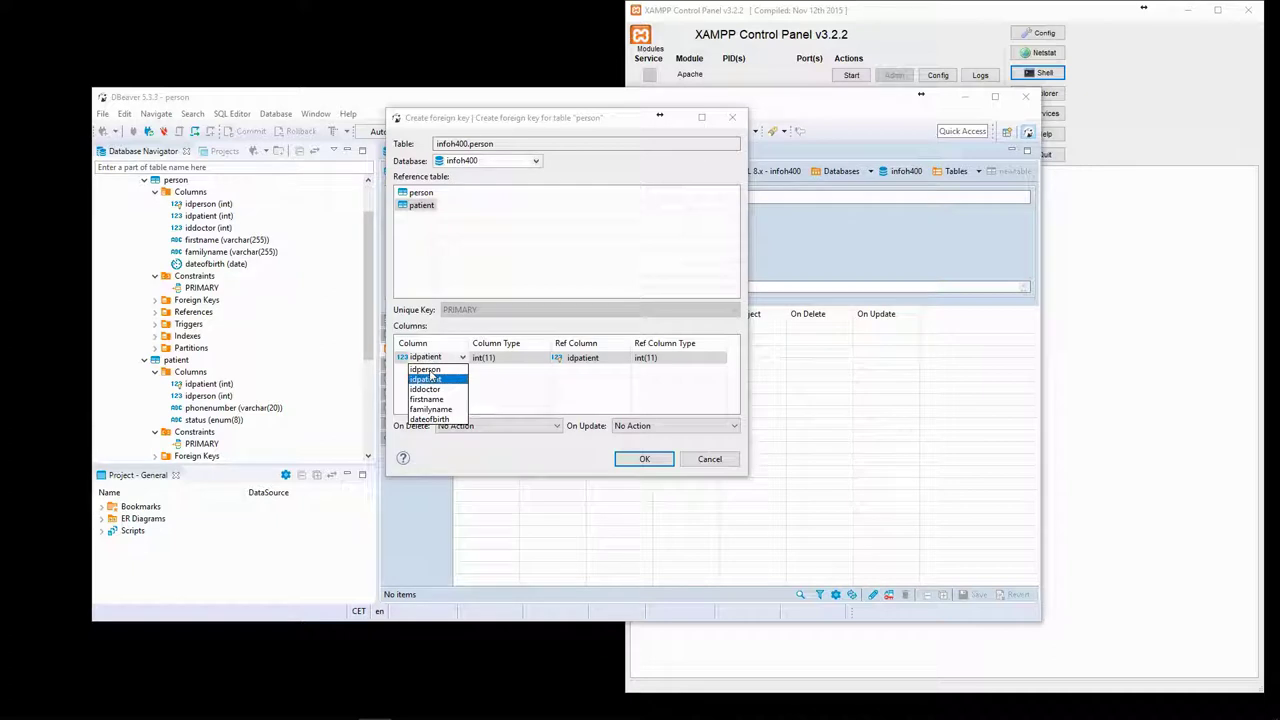
{"action": "left_click", "coordinate": [430, 381]}
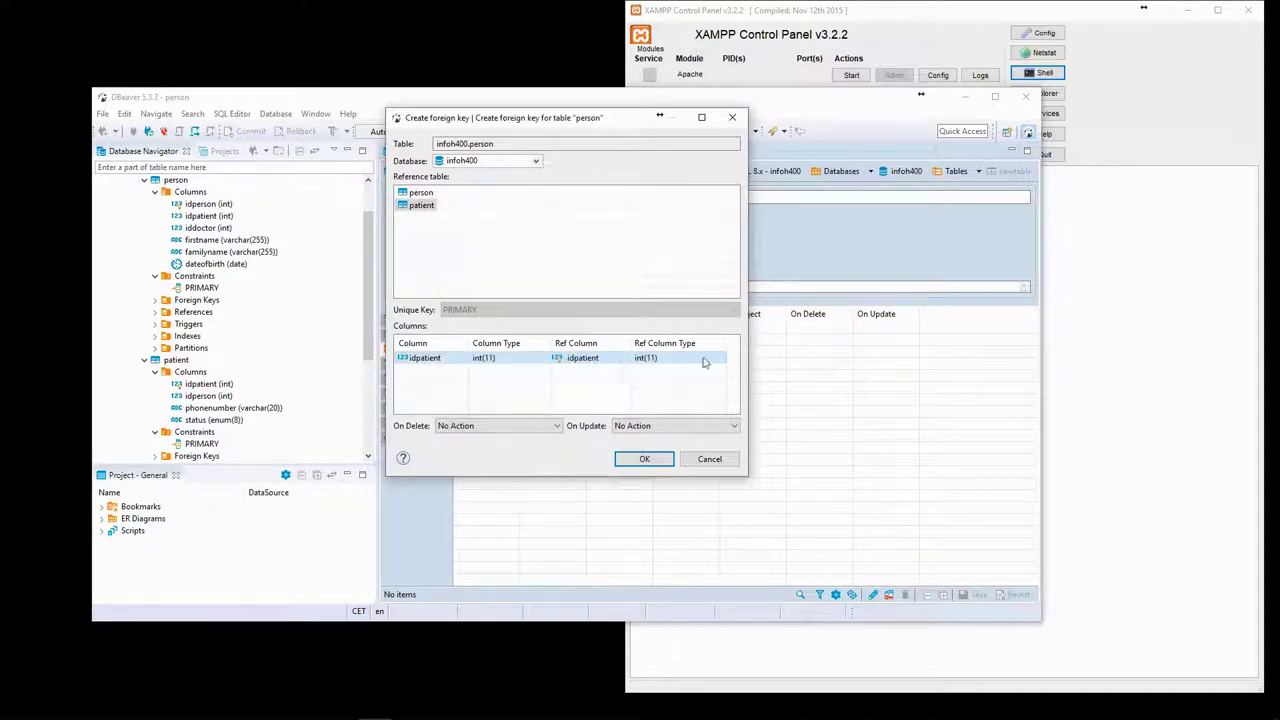
Step: Set both the On Delete and On Update actions of the person-to-patient foreign key to Cascade and create the key
{"action": "left_click", "coordinate": [519, 432]}
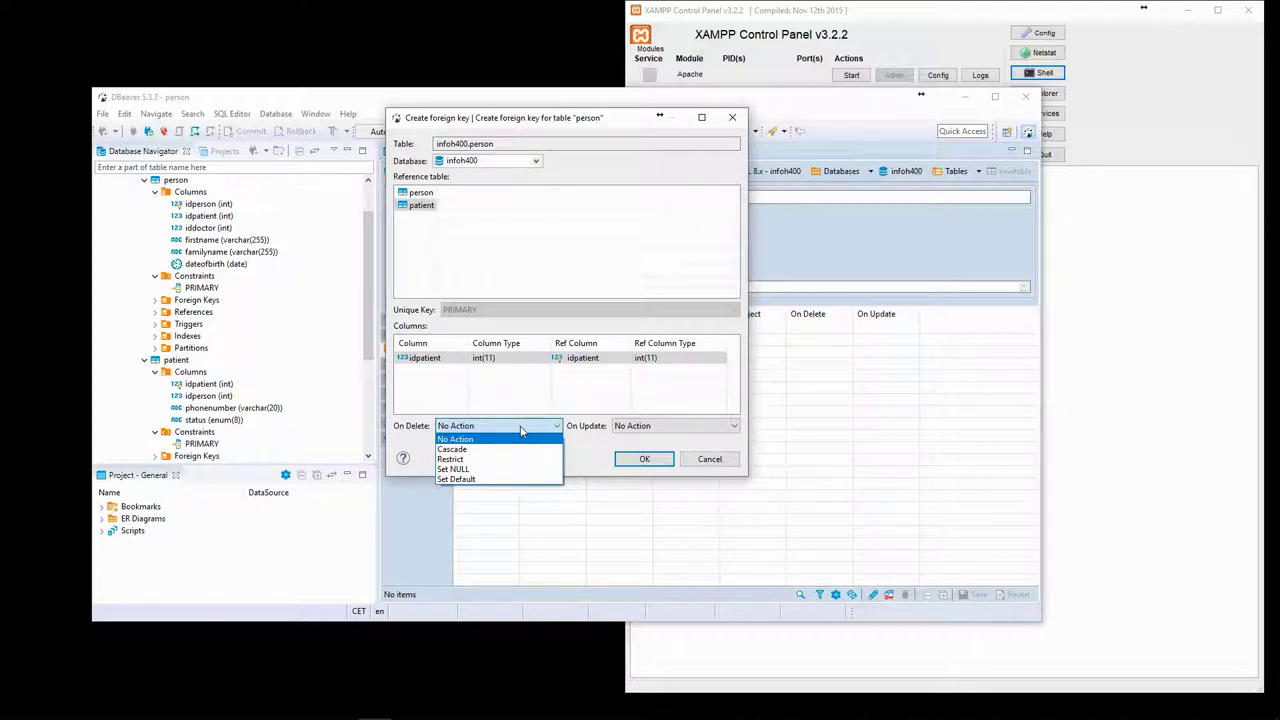
{"action": "left_click", "coordinate": [475, 453]}
{"action": "left_click", "coordinate": [640, 430]}
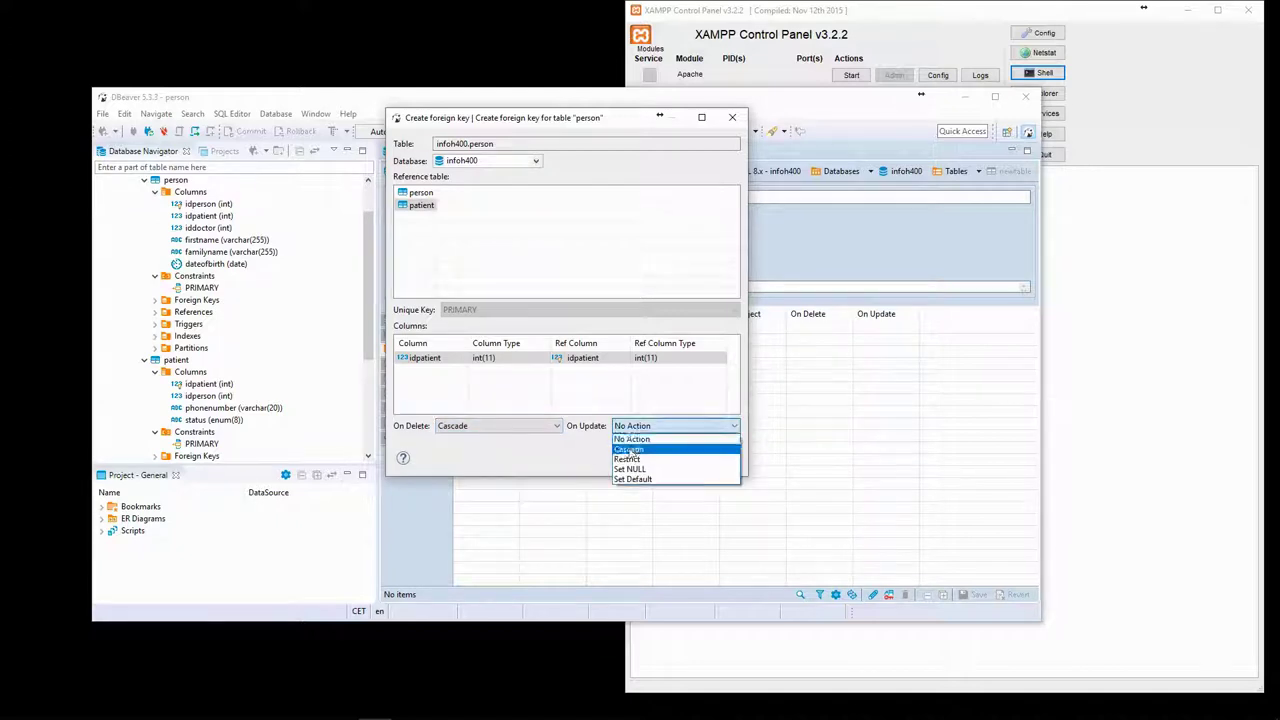
{"action": "left_click", "coordinate": [628, 450]}
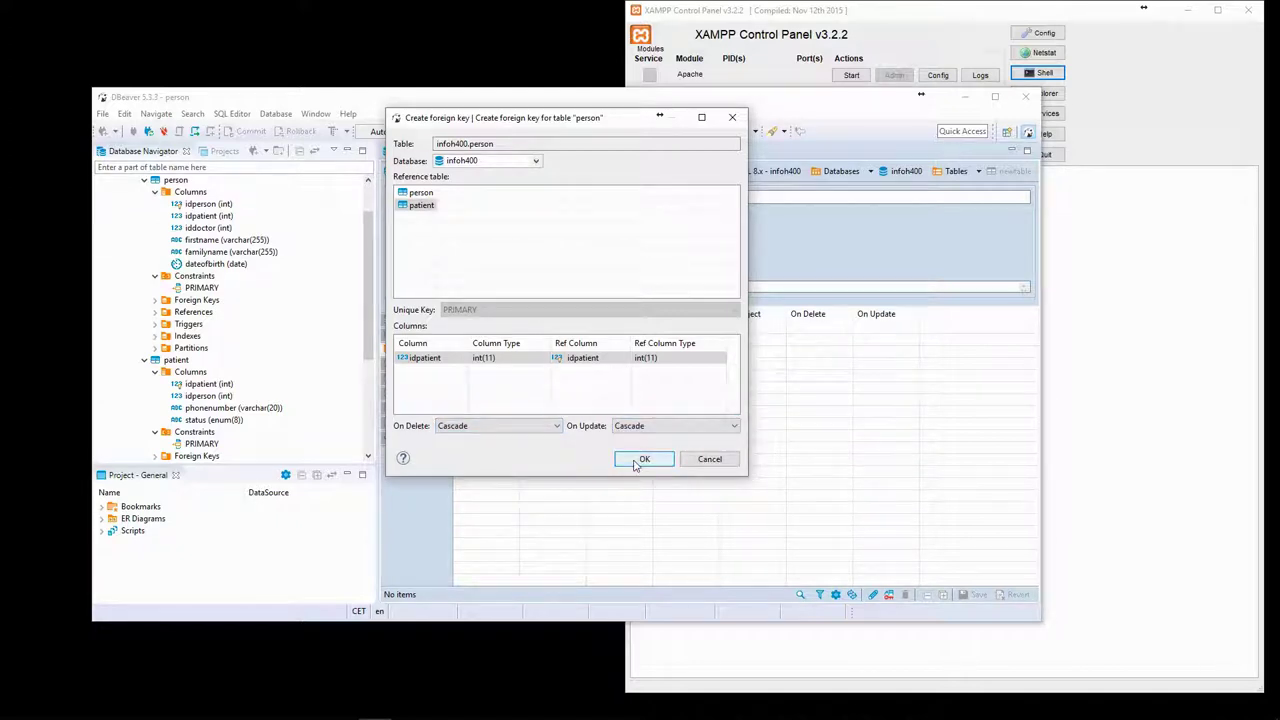
{"action": "left_click", "coordinate": [643, 459]}
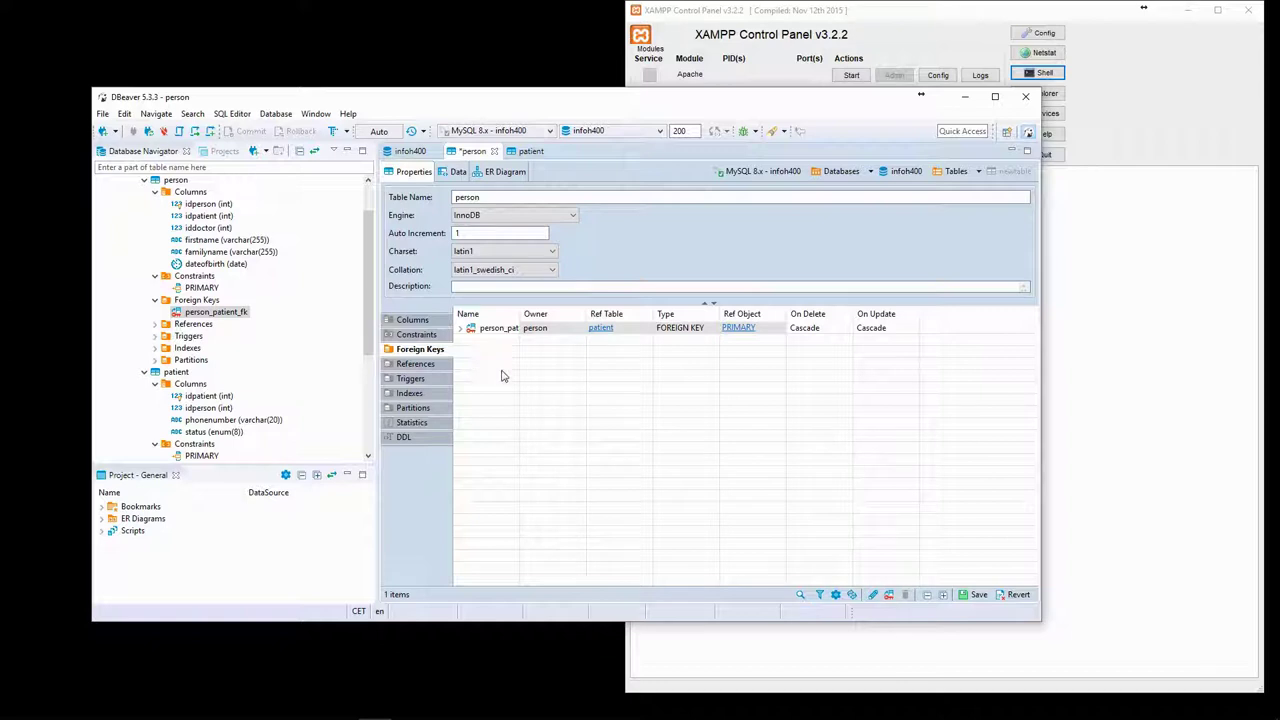
Step: Persist the person table's new foreign key to the database and view the person table's ER diagram
{"action": "key", "text": "ctrl+s"}
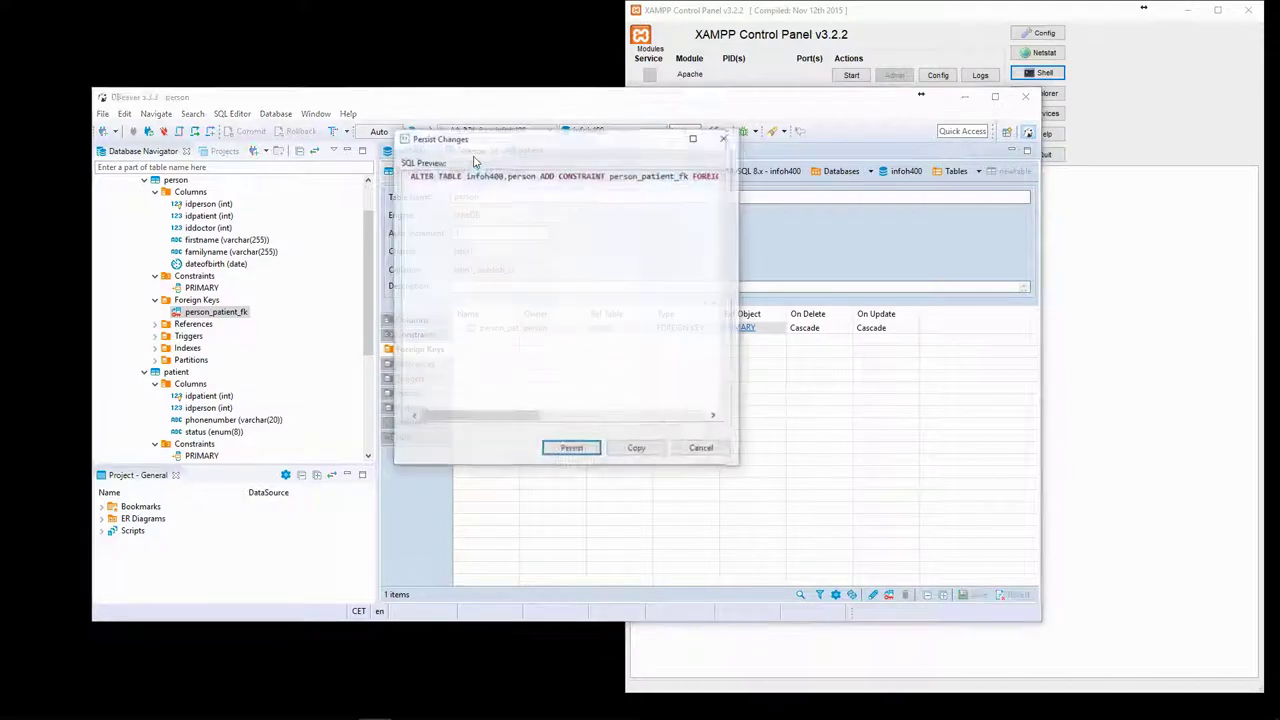
{"action": "mouse_move", "coordinate": [518, 409]}
{"action": "left_mouse_down"}
{"action": "mouse_move", "coordinate": [697, 414]}
{"action": "mouse_move", "coordinate": [505, 416]}
{"action": "left_mouse_up"}
{"action": "left_click", "coordinate": [571, 449]}
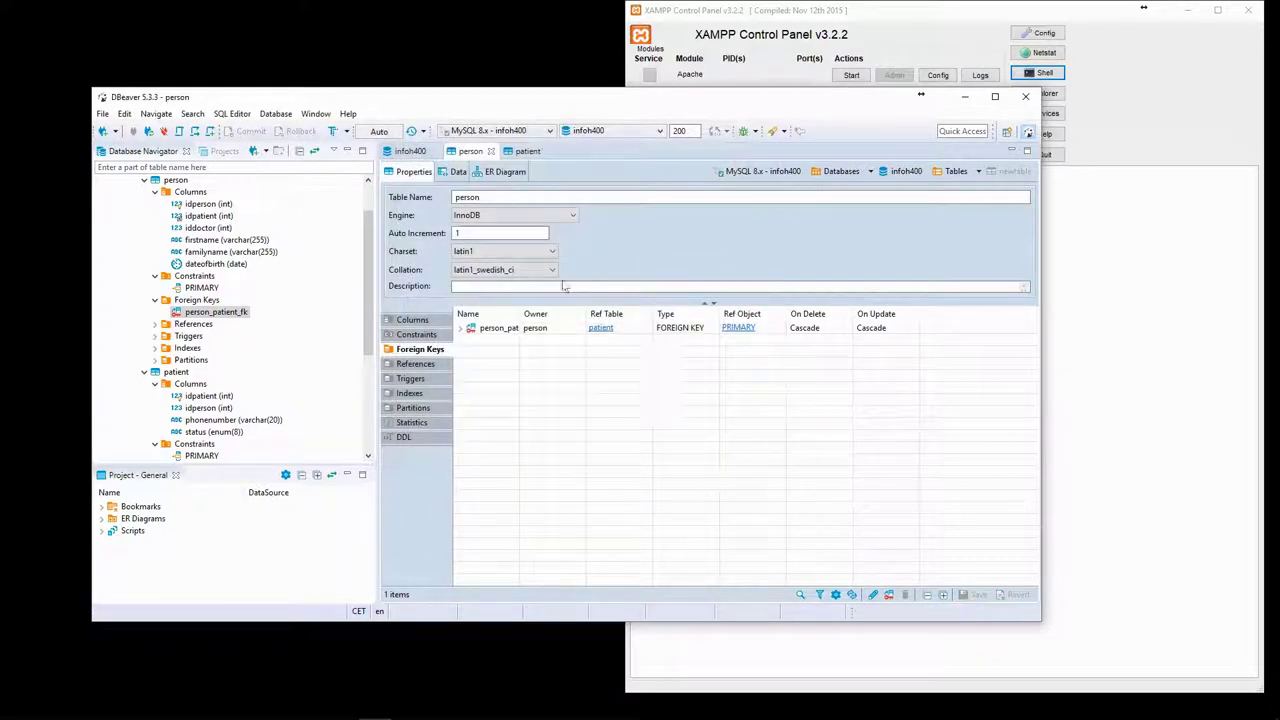
{"action": "left_click", "coordinate": [487, 175]}
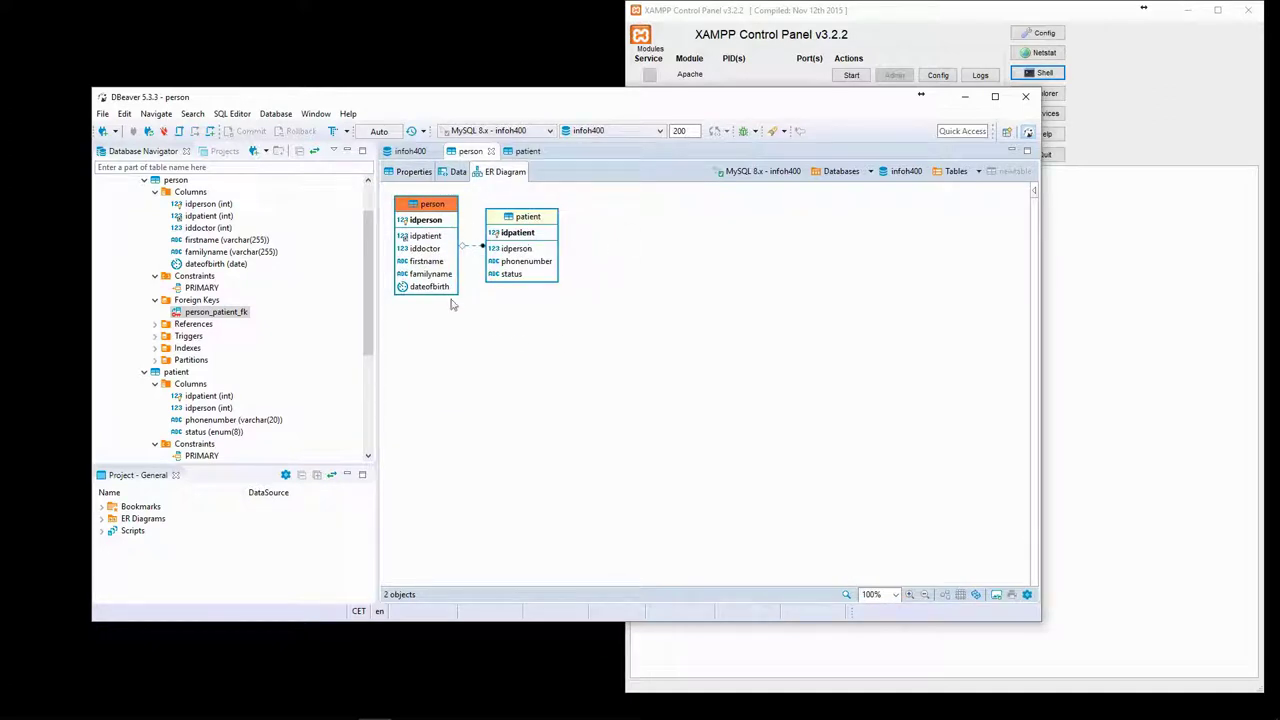
Step: Create and persist a doctor table in infoh400 with auto-increment primary key iddoctor, plus idperson INT, inami varchar(20) and specialty varchar(255)
{"action": "left_click", "coordinate": [523, 152]}
{"action": "left_click", "coordinate": [408, 151]}
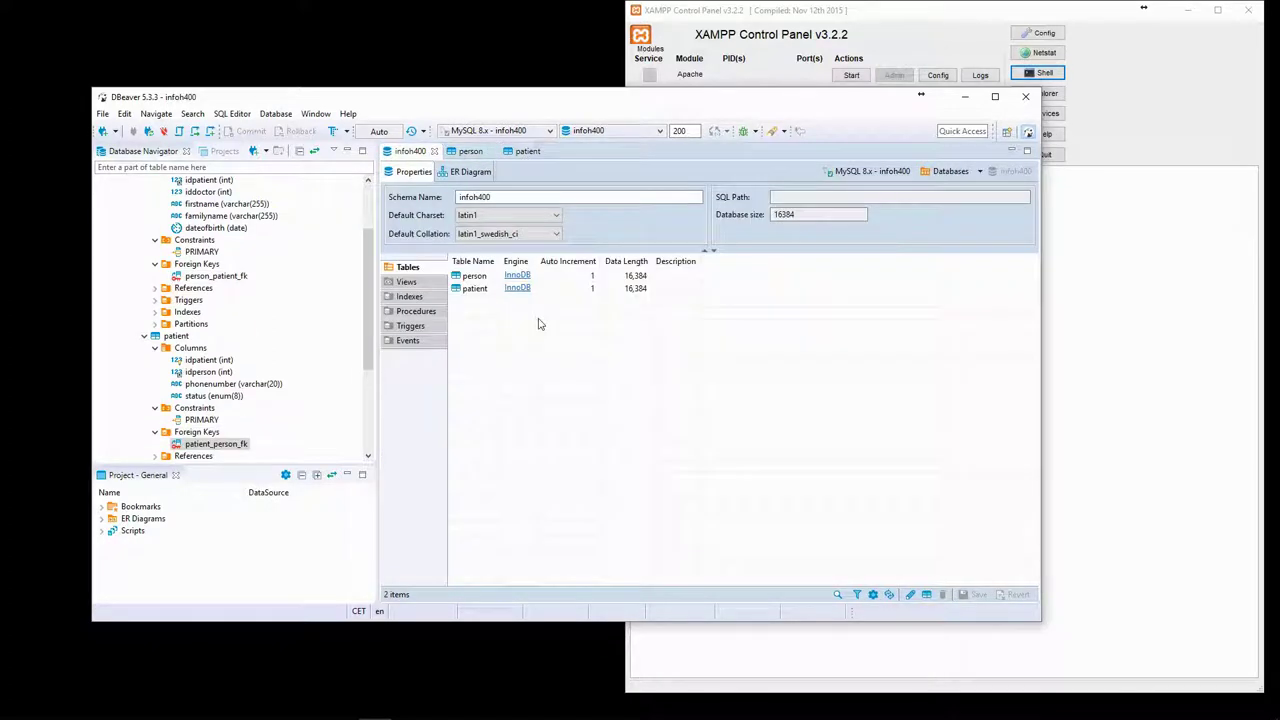
{"action": "right_click", "coordinate": [481, 303]}
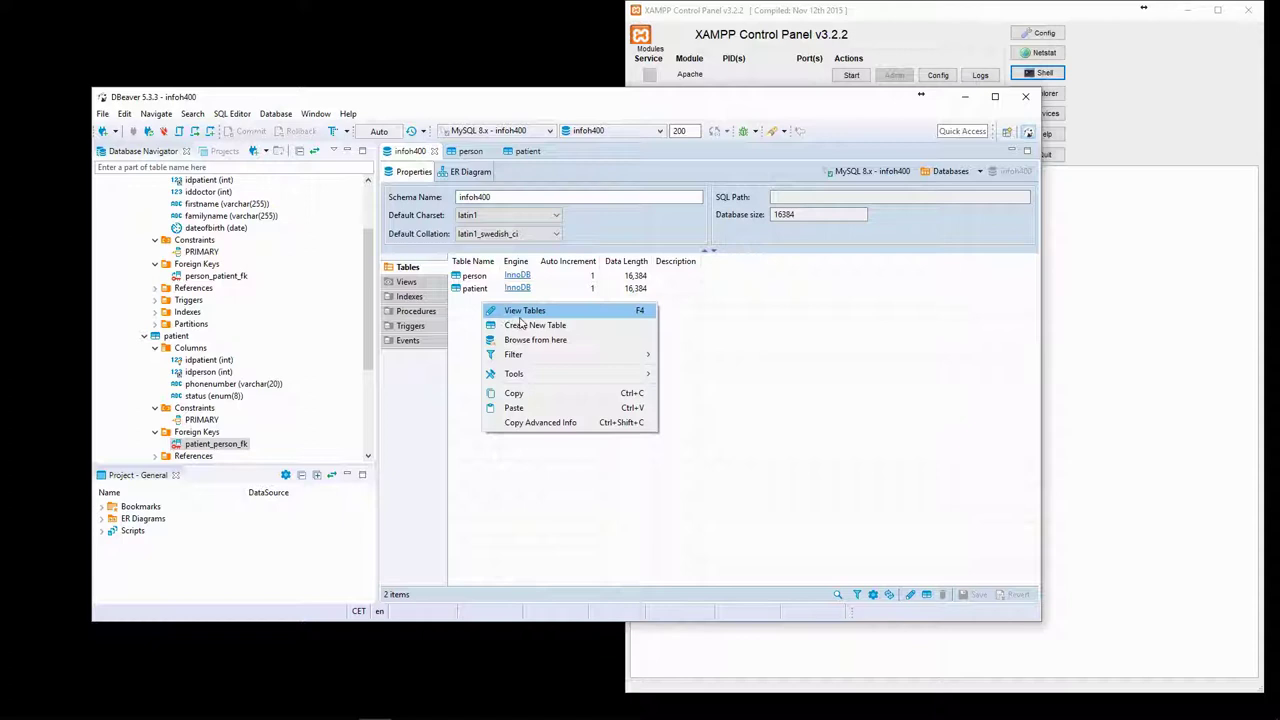
{"action": "left_click", "coordinate": [524, 326]}
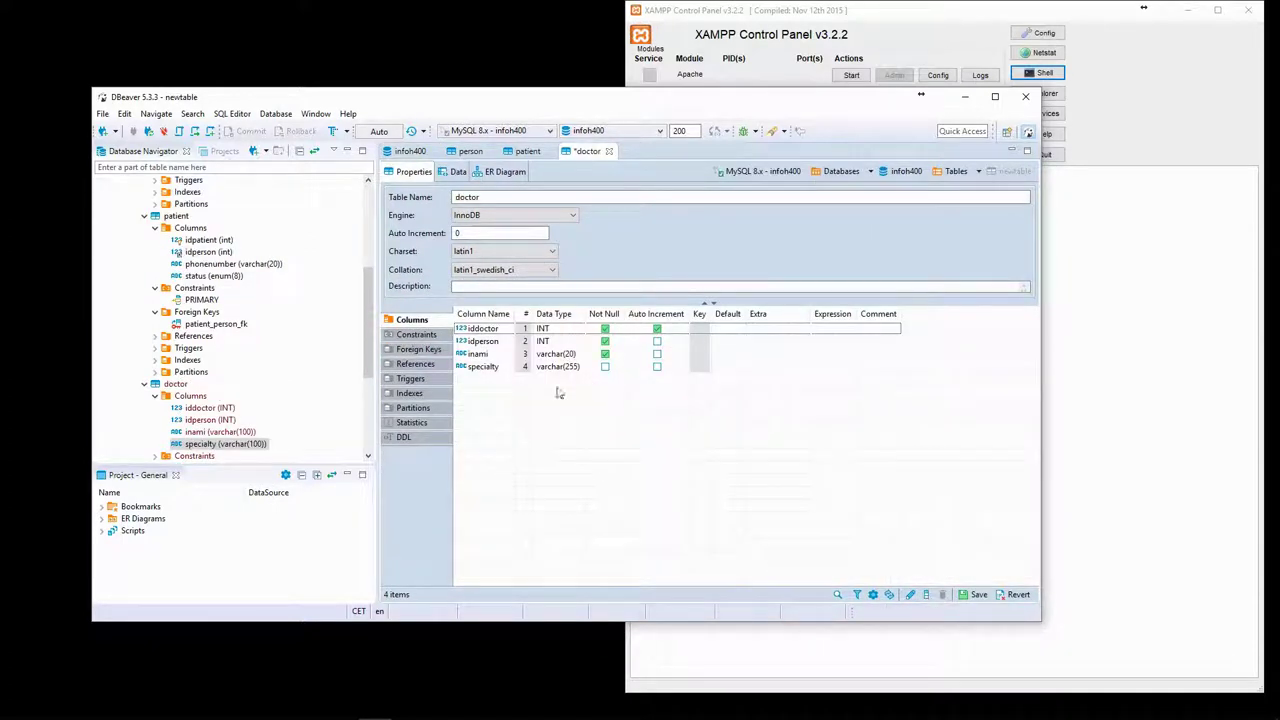
{"action": "key", "text": "ctrl+s"}
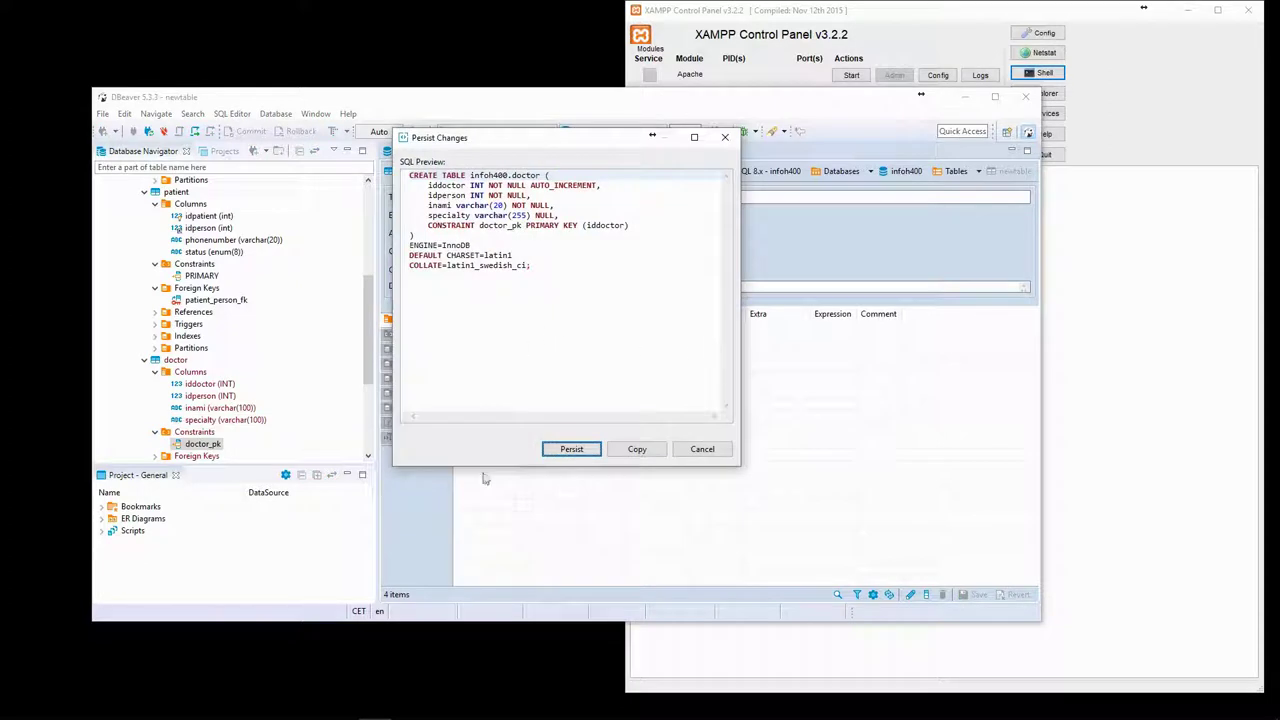
{"action": "left_click", "coordinate": [588, 449]}
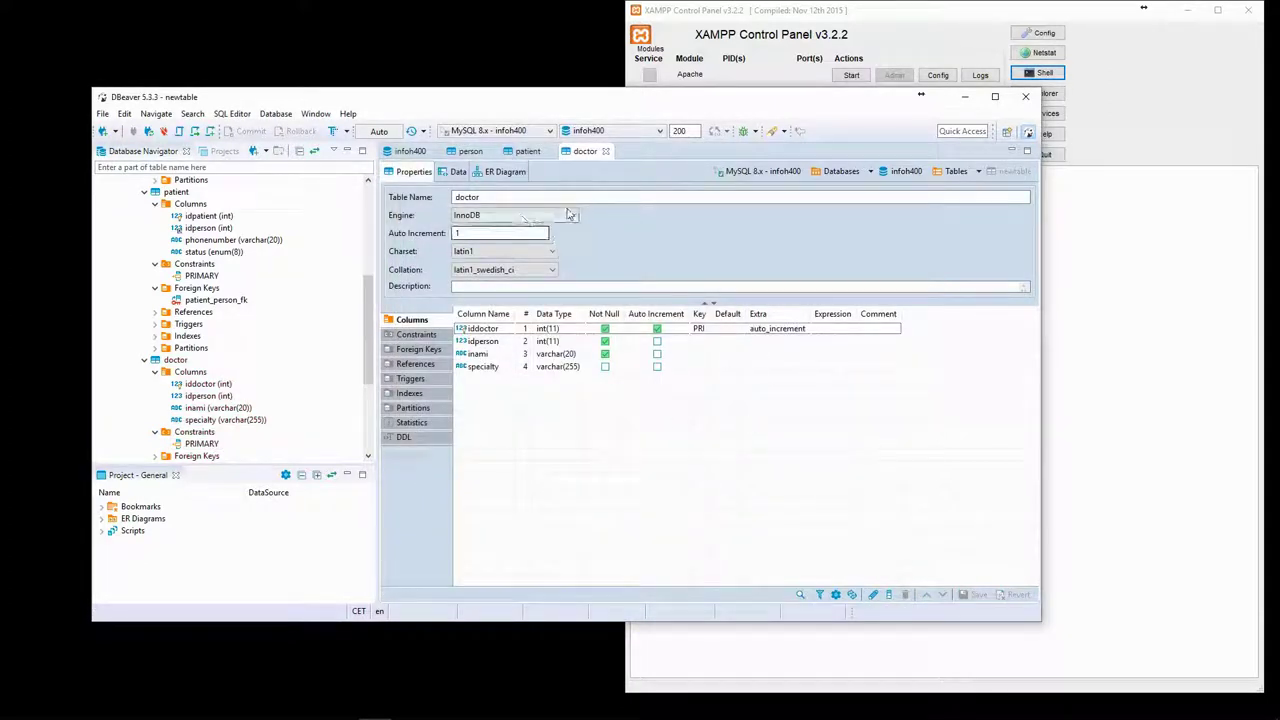
Step: Add a foreign key from the doctor table's idperson column to the person table and persist it to the database
{"action": "left_click", "coordinate": [419, 349]}
{"action": "right_click", "coordinate": [584, 334]}
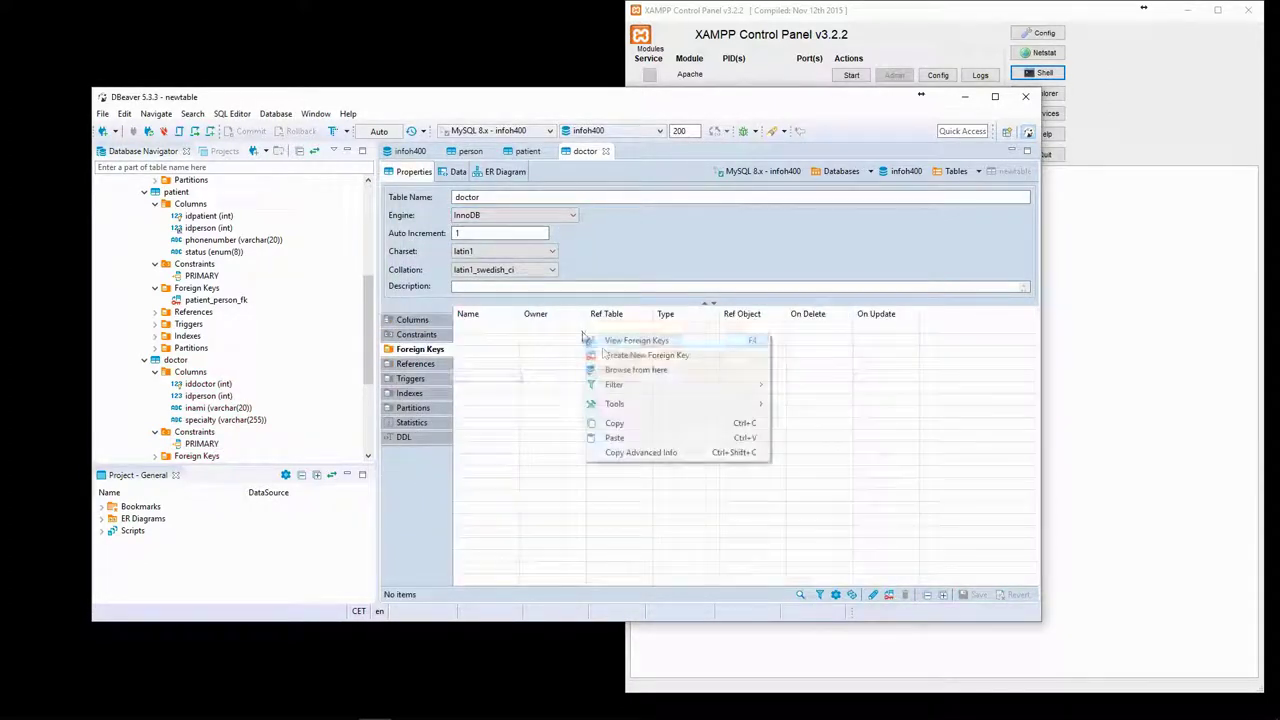
{"action": "left_click", "coordinate": [630, 352]}
{"action": "left_click", "coordinate": [420, 192]}
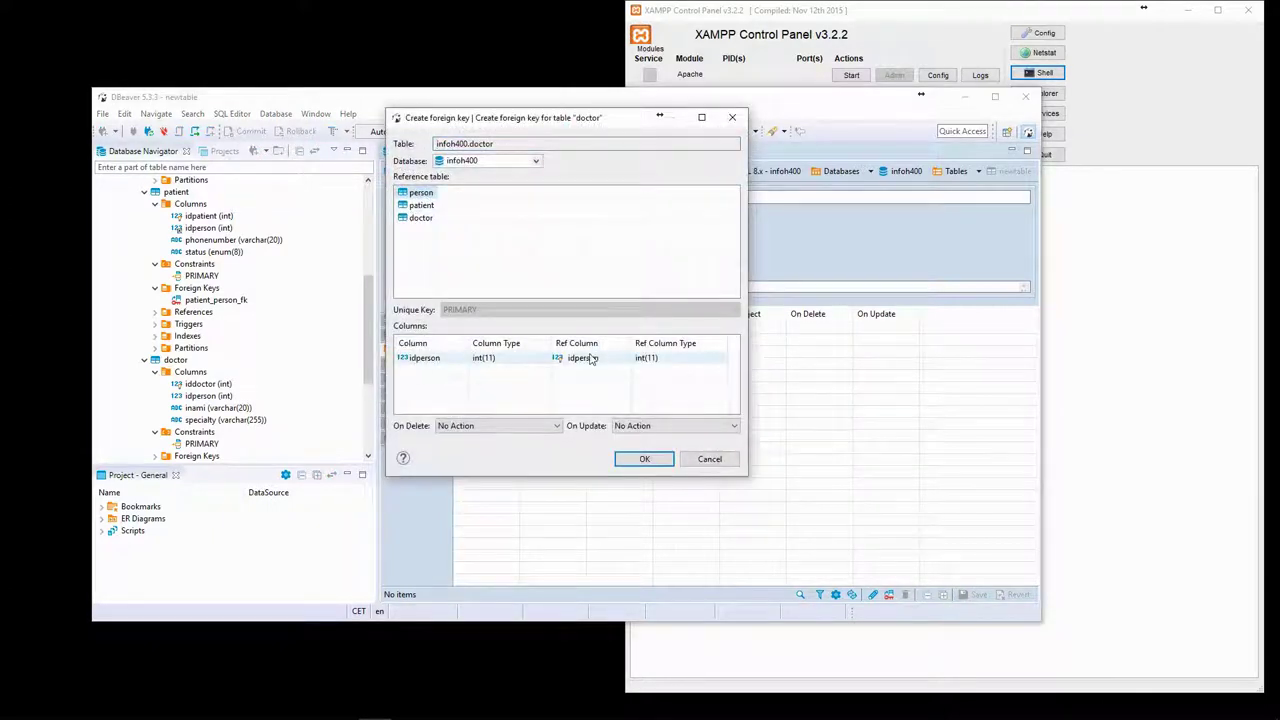
{"action": "left_click", "coordinate": [628, 462]}
{"action": "key", "text": "ctrl+s"}
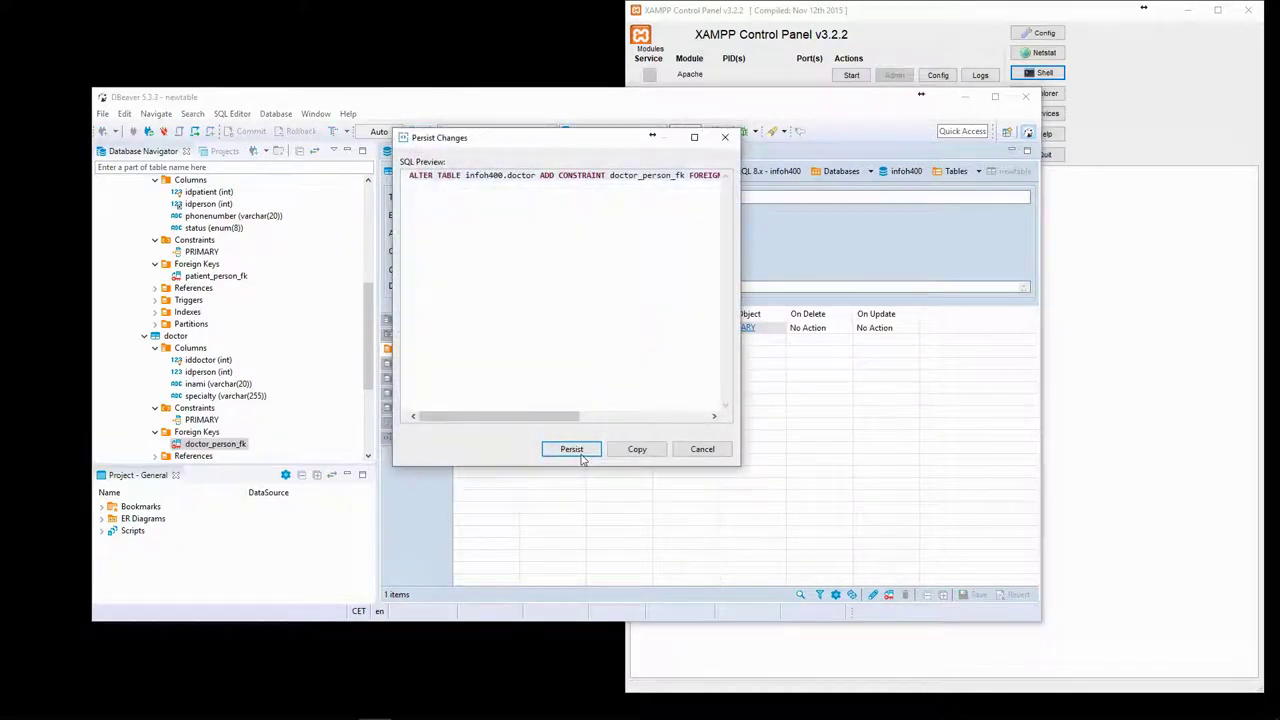
{"action": "left_click", "coordinate": [571, 447]}
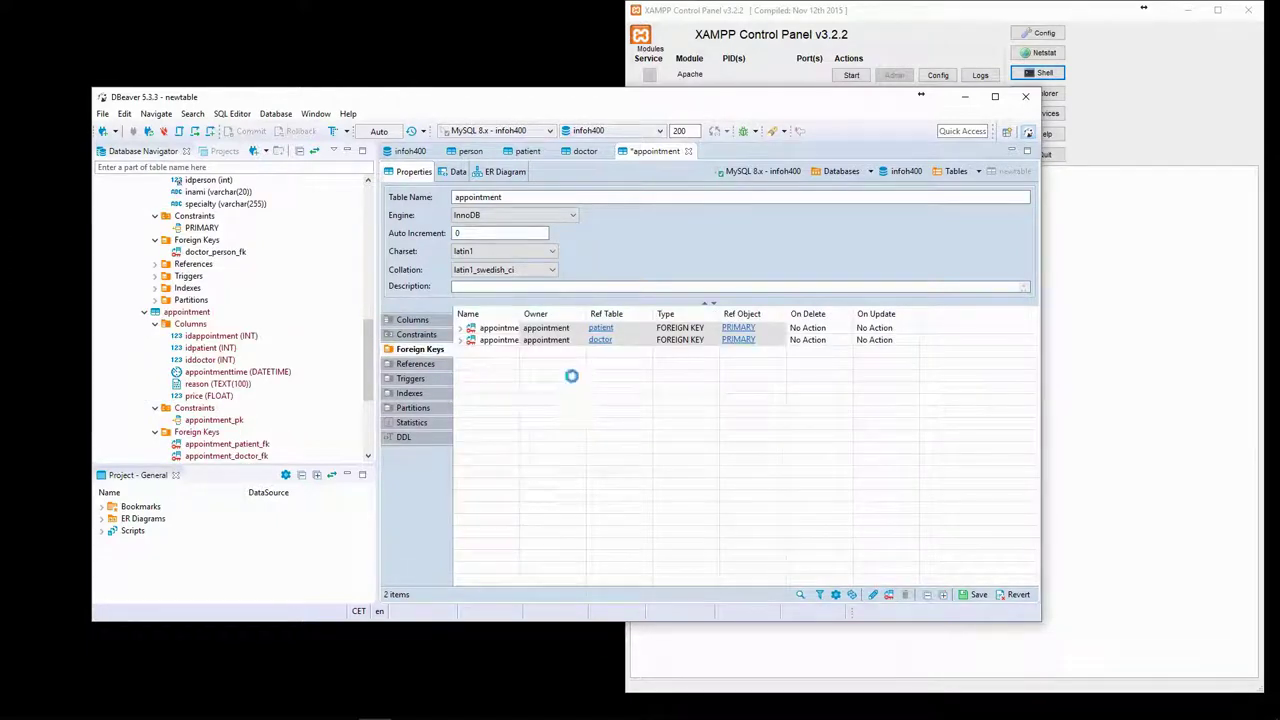
Step: Persist the new appointment table with its patient and doctor foreign keys, and view the ER diagram of the infoh400 schema
{"action": "key", "text": "ctrl+s"}
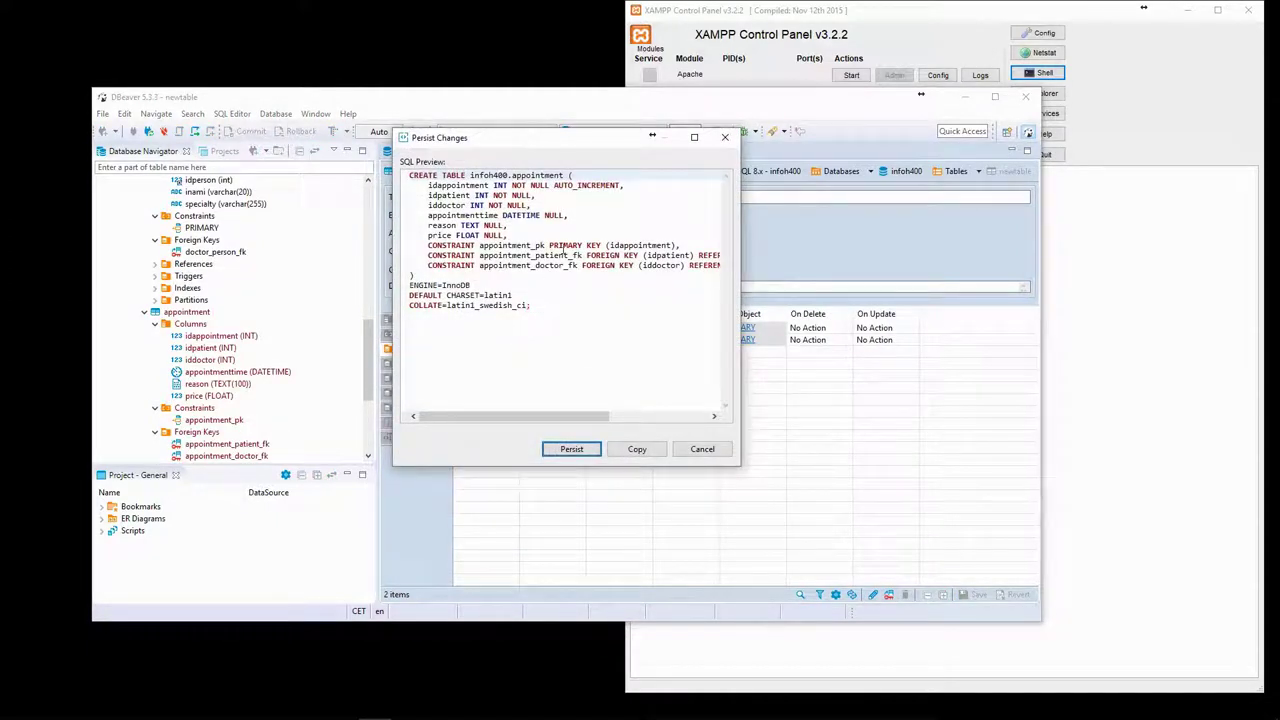
{"action": "left_click", "coordinate": [571, 449]}
{"action": "left_click", "coordinate": [409, 151]}
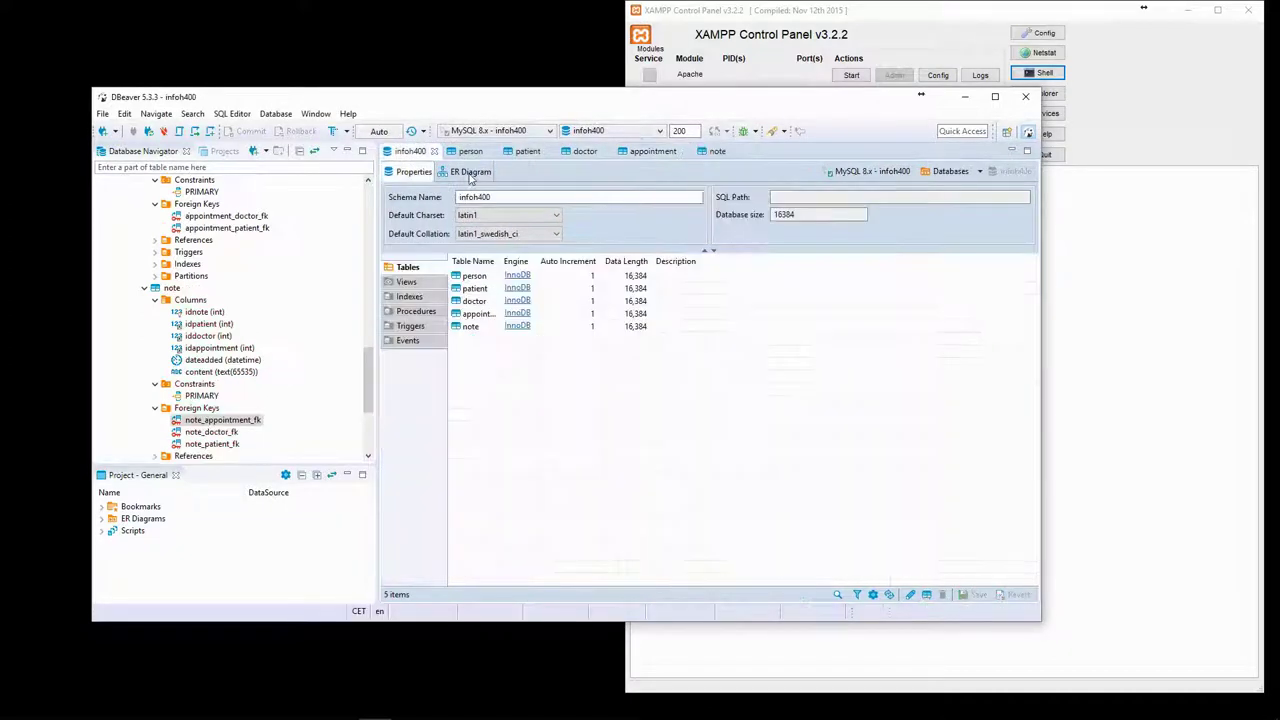
{"action": "left_click", "coordinate": [470, 172]}
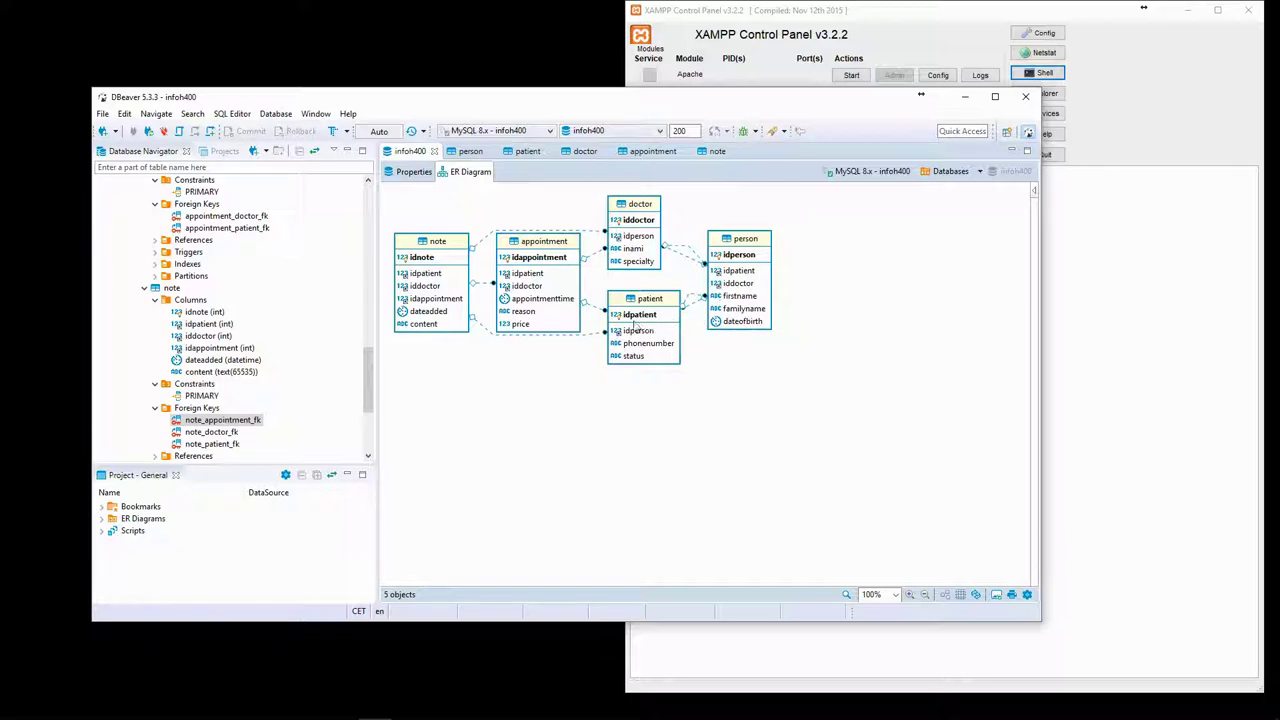
Step: Examine the foreign key links between the note, appointment, doctor, patient and person tables in the ER diagram
{"action": "left_click", "coordinate": [476, 325]}
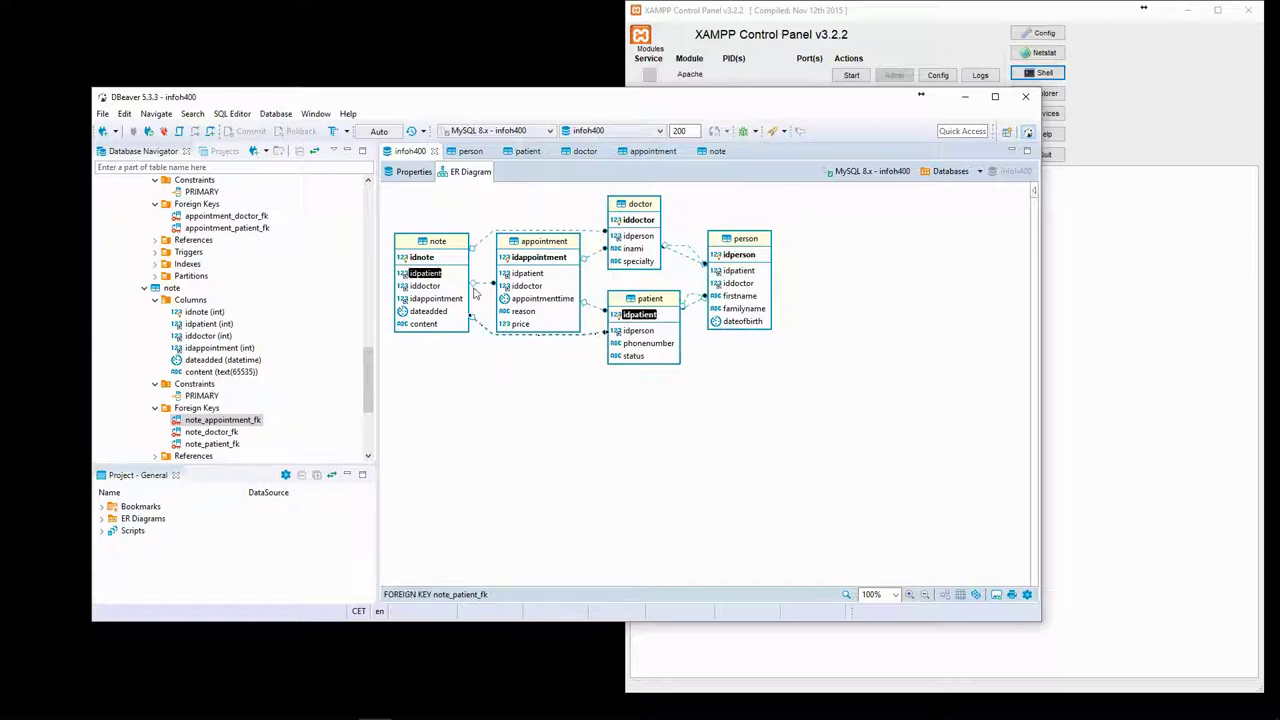
{"action": "left_click", "coordinate": [477, 292]}
{"action": "left_click", "coordinate": [476, 248]}
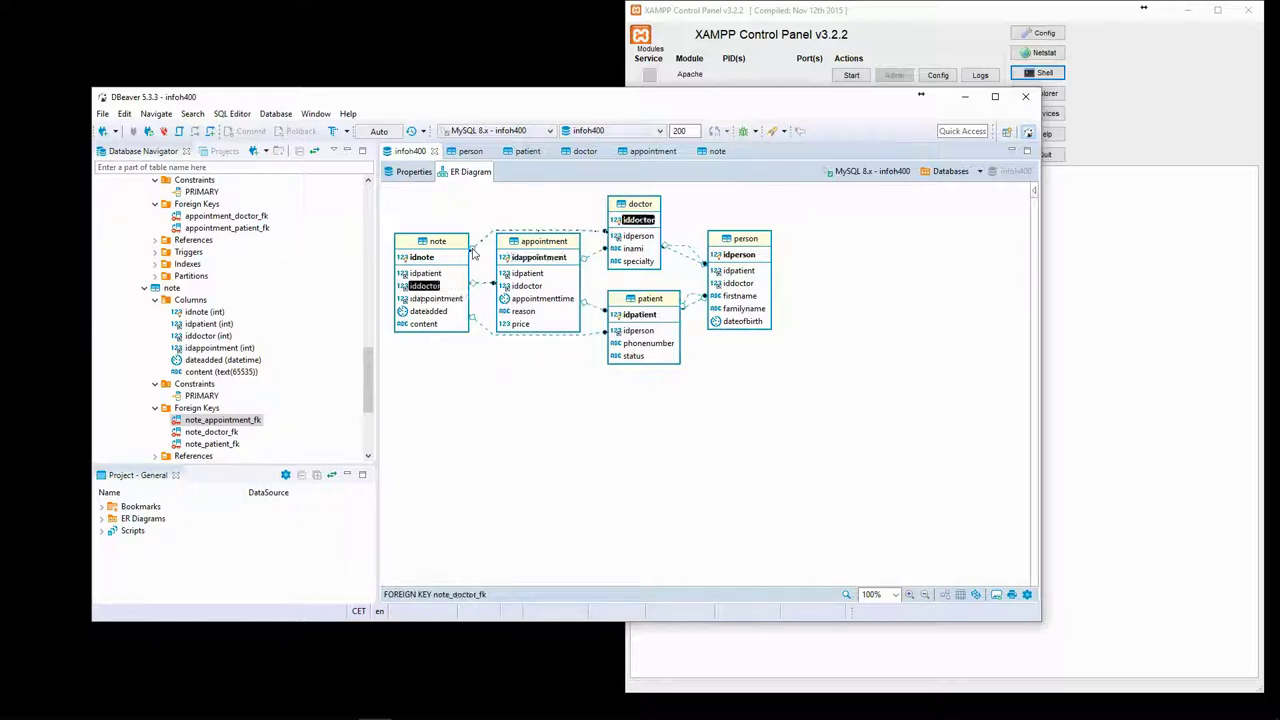
{"action": "left_click", "coordinate": [588, 263]}
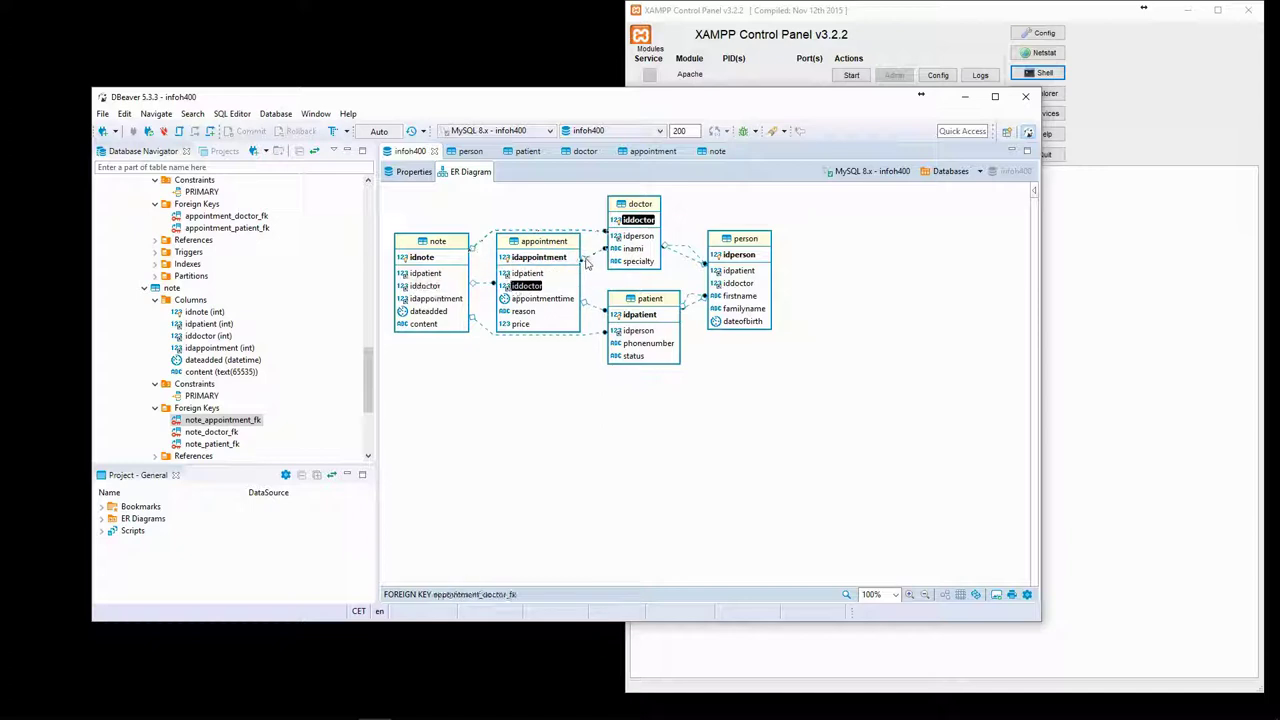
{"action": "left_click", "coordinate": [588, 310]}
{"action": "left_click", "coordinate": [684, 312]}
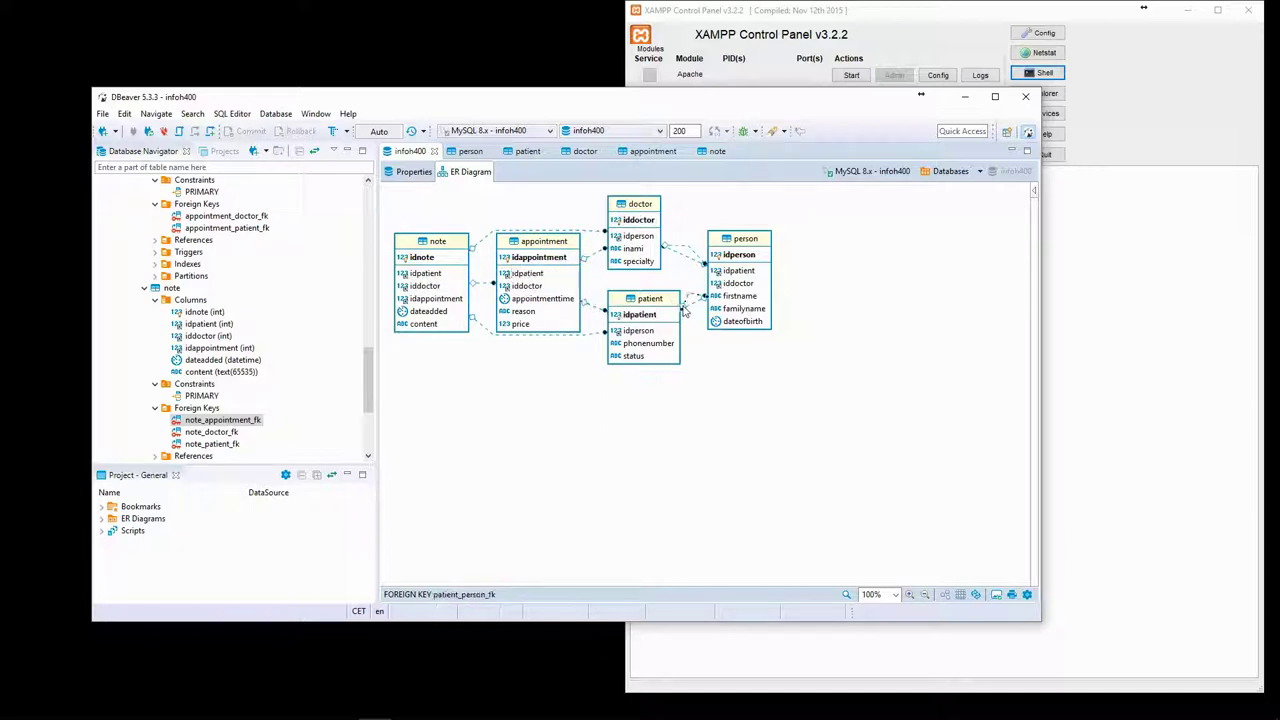
{"action": "left_click", "coordinate": [703, 300]}
{"action": "left_click", "coordinate": [690, 306]}
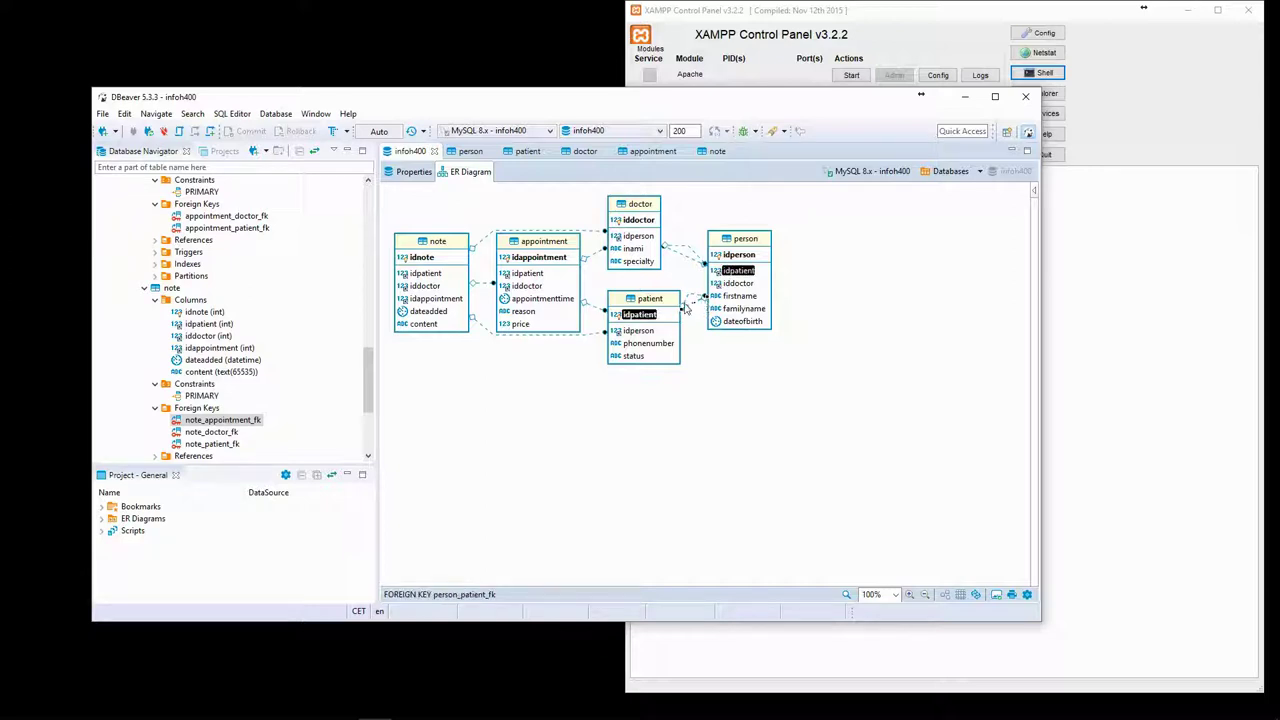
{"action": "left_click", "coordinate": [686, 309]}
{"action": "left_click", "coordinate": [667, 251]}
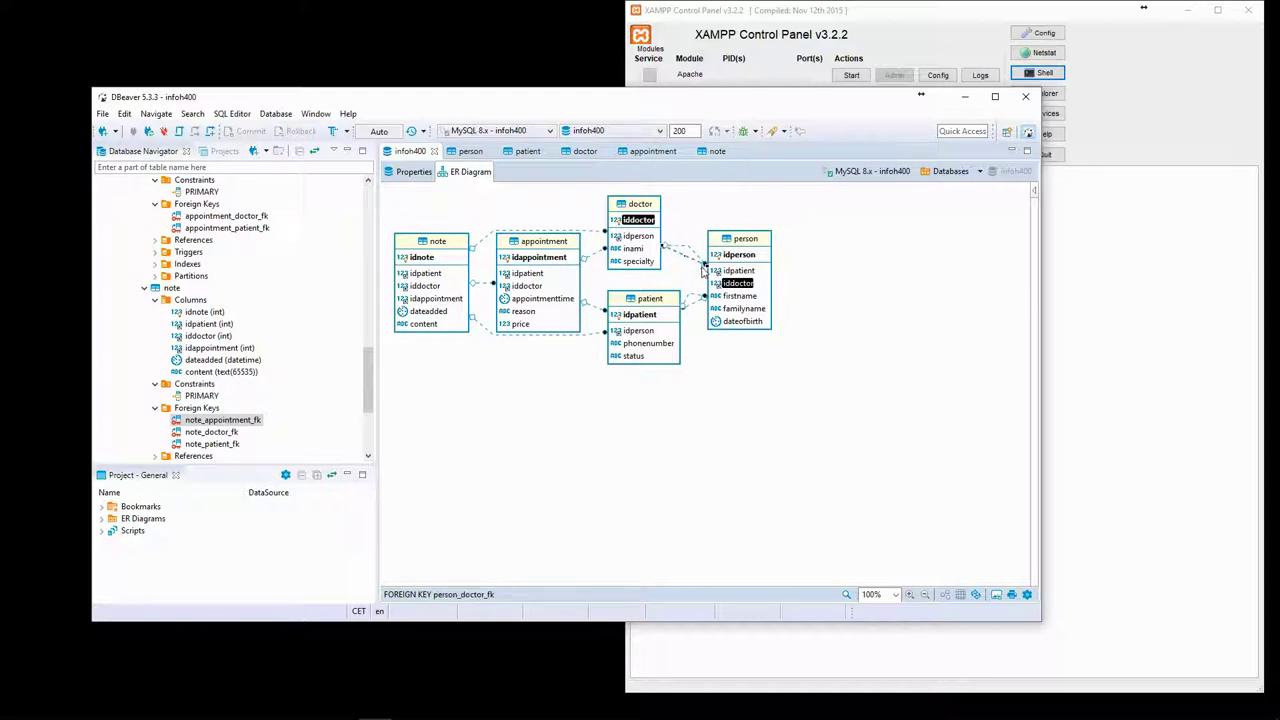
Step: Add two rows to the person table's data with first name, family name and date of birth, and save them
{"action": "left_click", "coordinate": [175, 225]}
{"action": "double_click", "coordinate": [175, 228]}
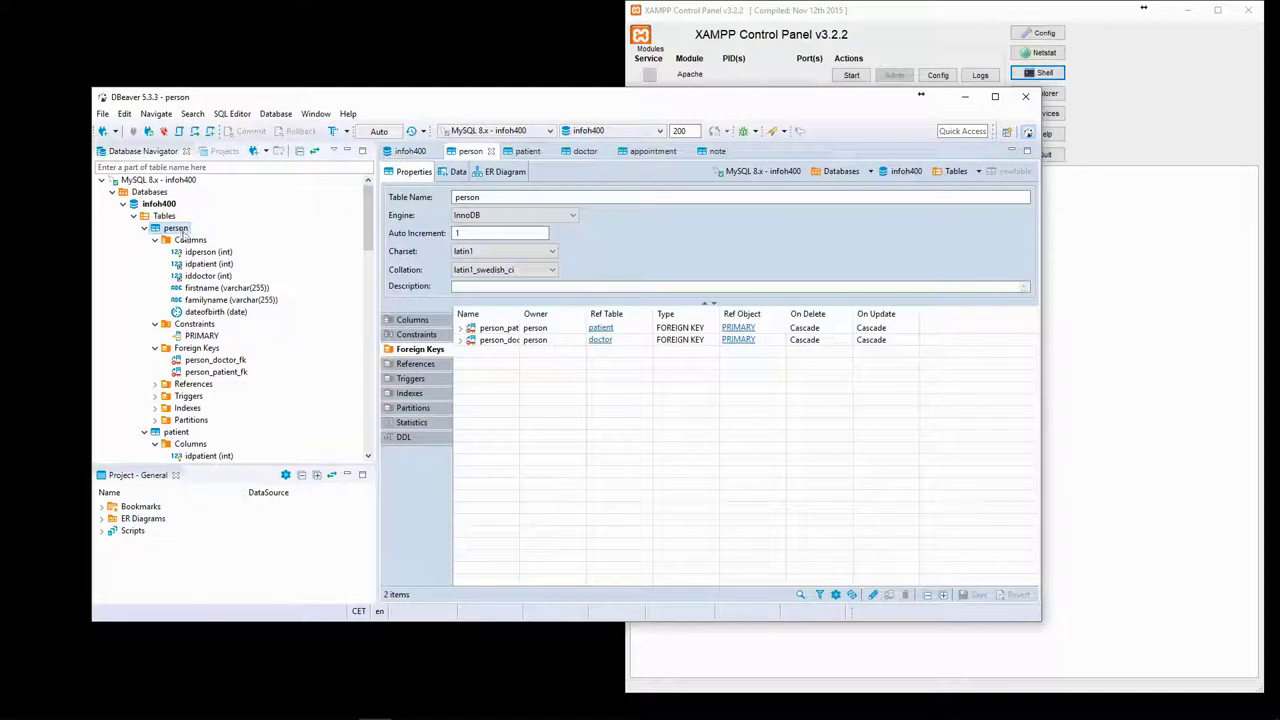
{"action": "left_click", "coordinate": [456, 172]}
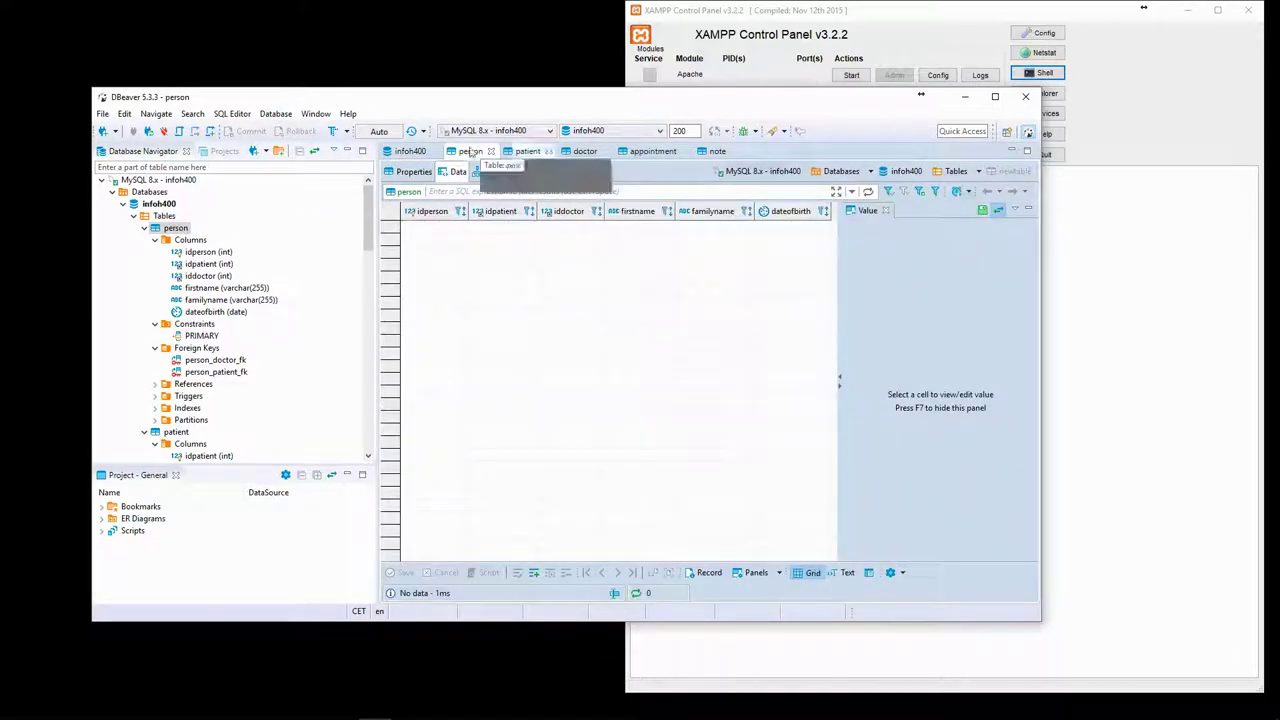
{"action": "right_click", "coordinate": [429, 230]}
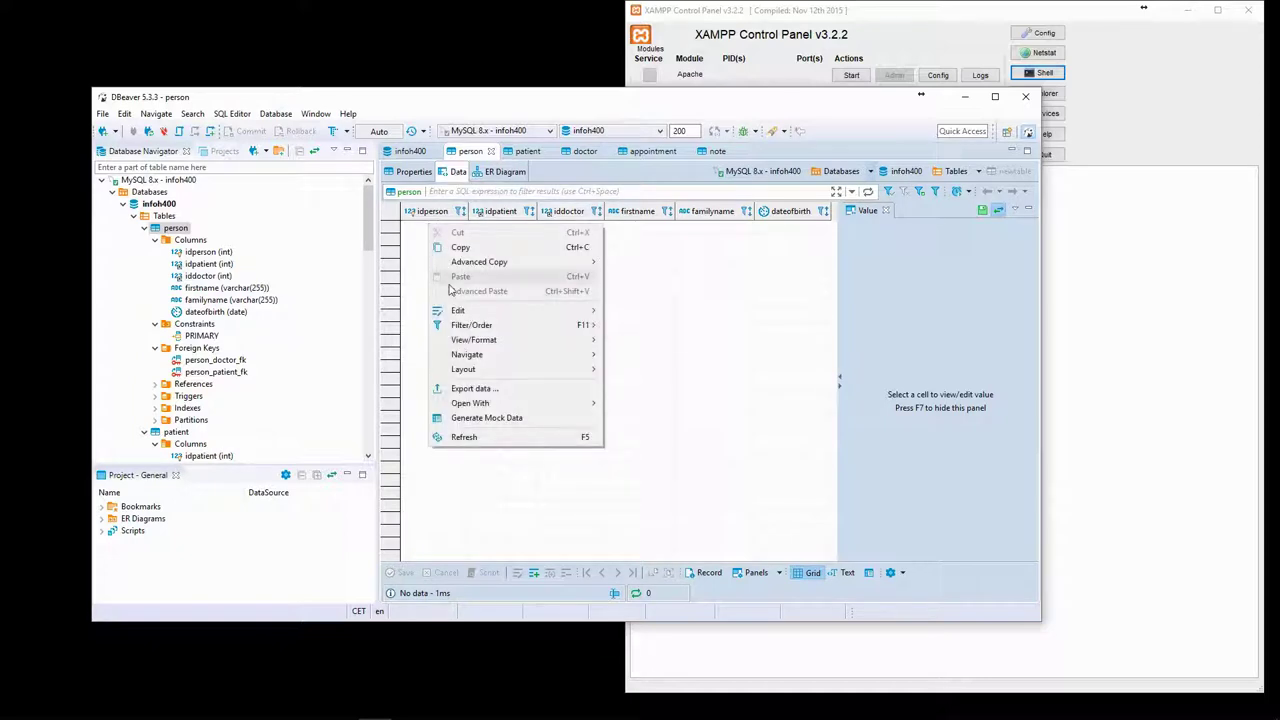
{"action": "mouse_move", "coordinate": [503, 313]}
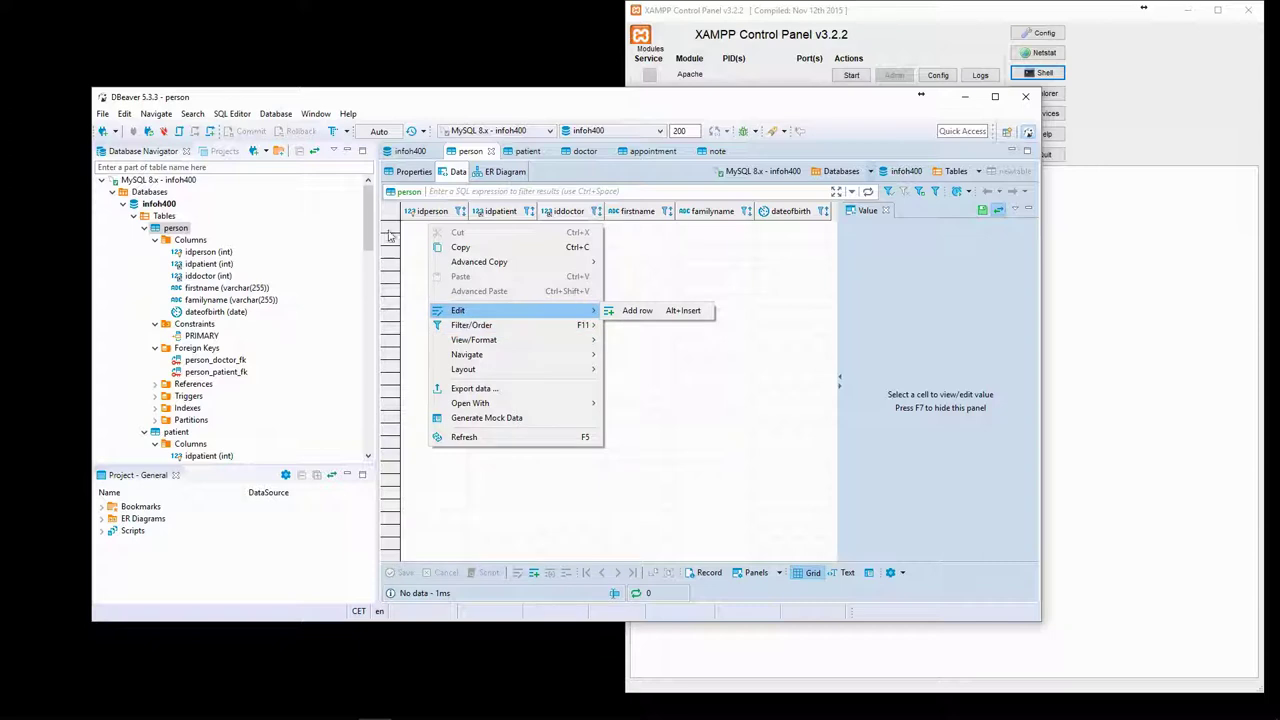
{"action": "left_click", "coordinate": [656, 312]}
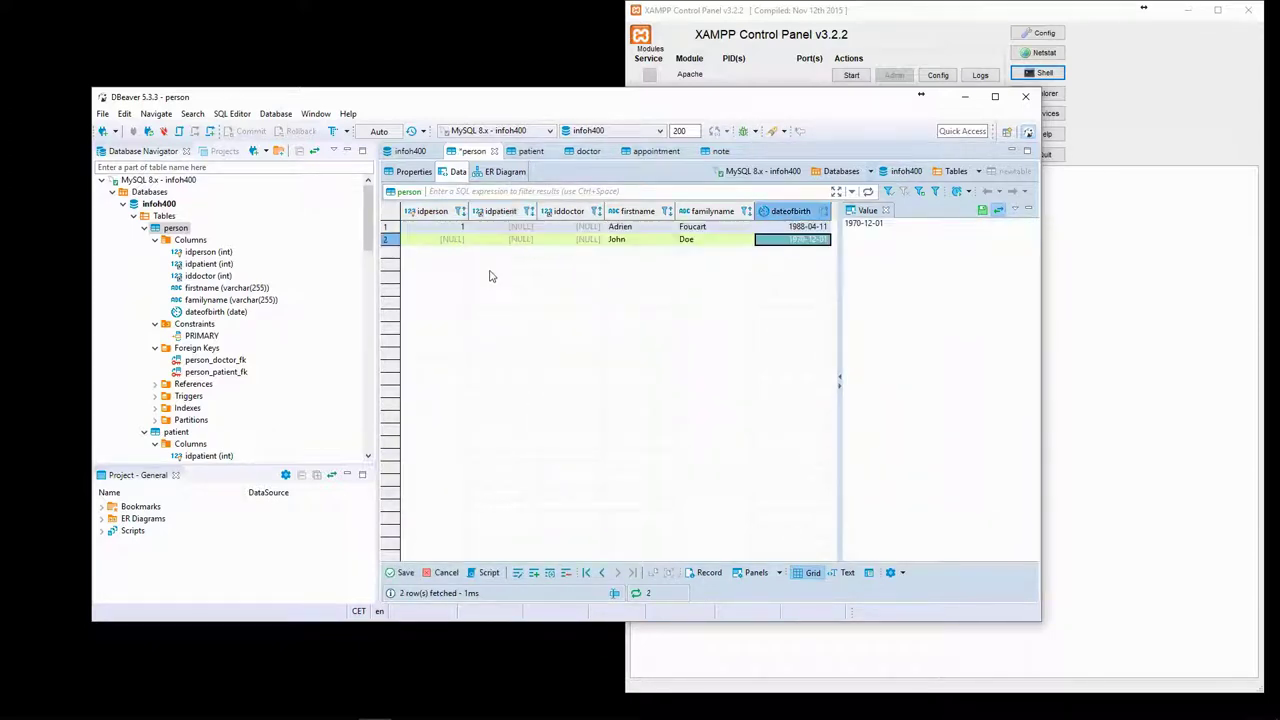
{"action": "left_click", "coordinate": [482, 240]}
{"action": "key", "text": "ctrl+s"}
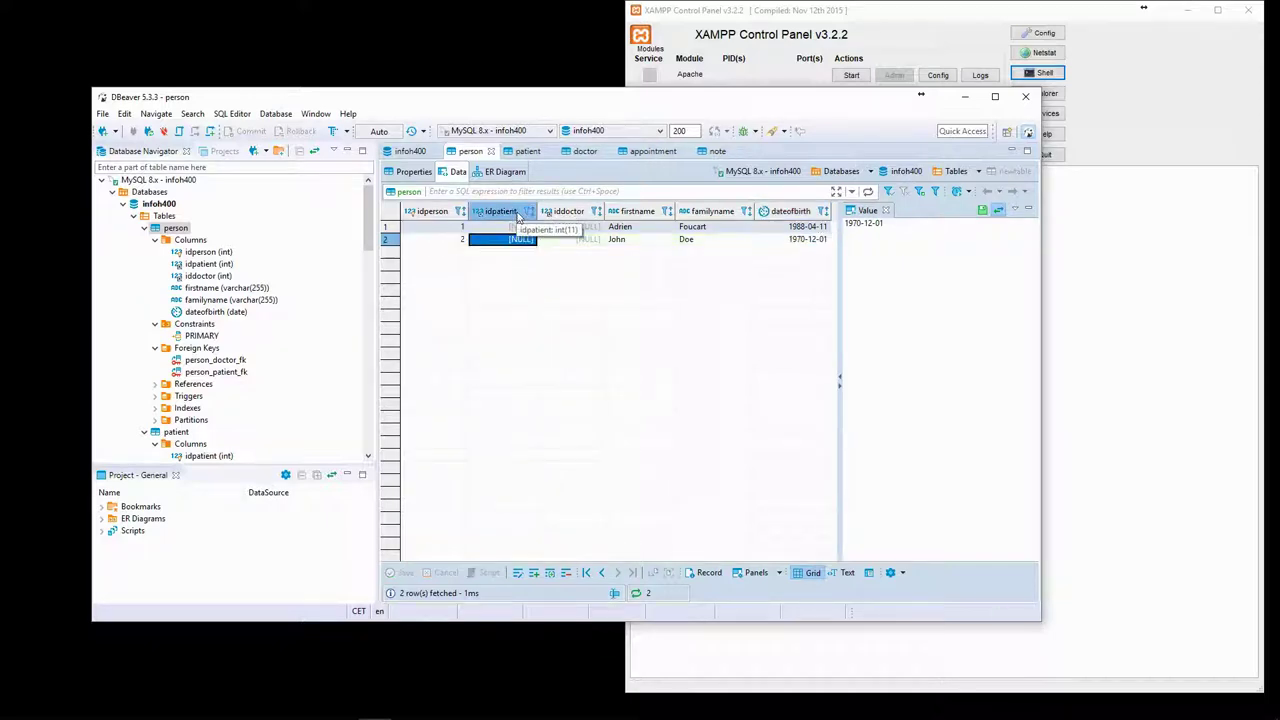